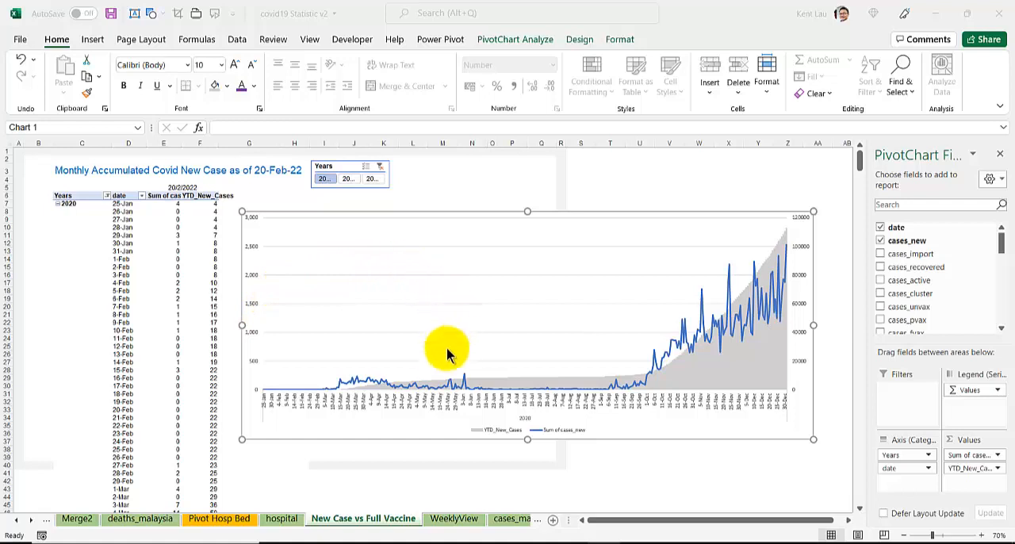
Step: Filter the pivot chart by 2021, 2022 and 2021 again, and clear the Years filter to include all years
{"action": "left_click", "coordinate": [348, 180]}
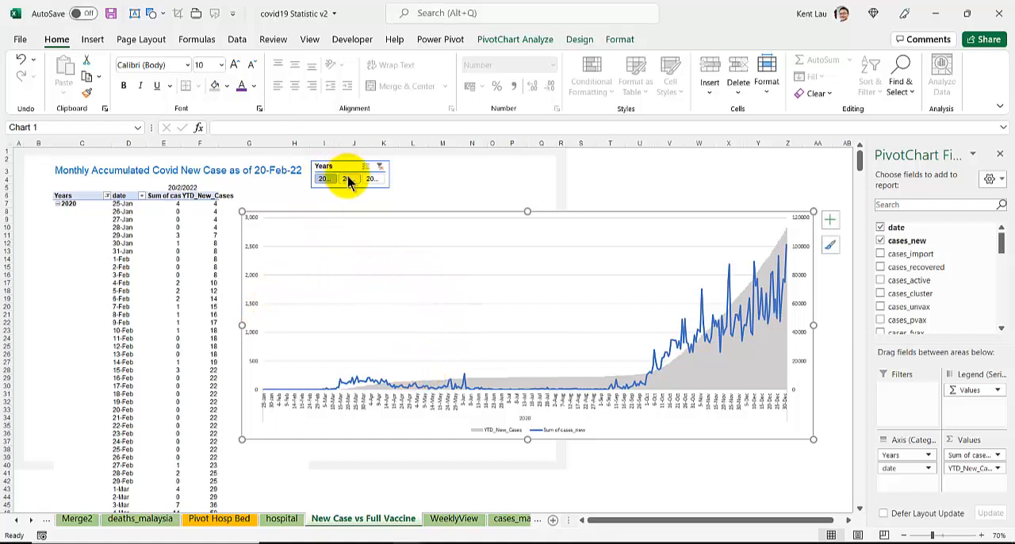
{"action": "left_click", "coordinate": [348, 180]}
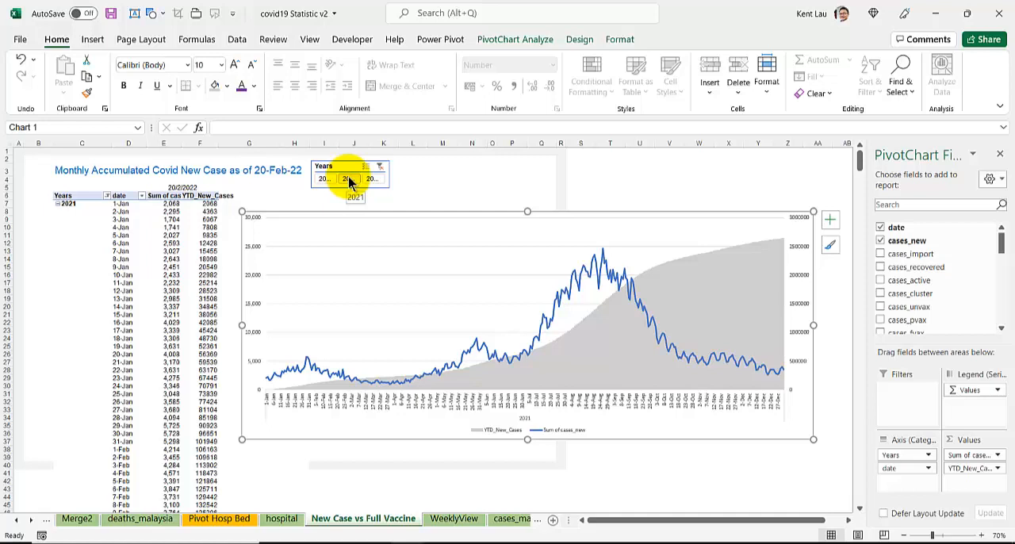
{"action": "left_click", "coordinate": [373, 179]}
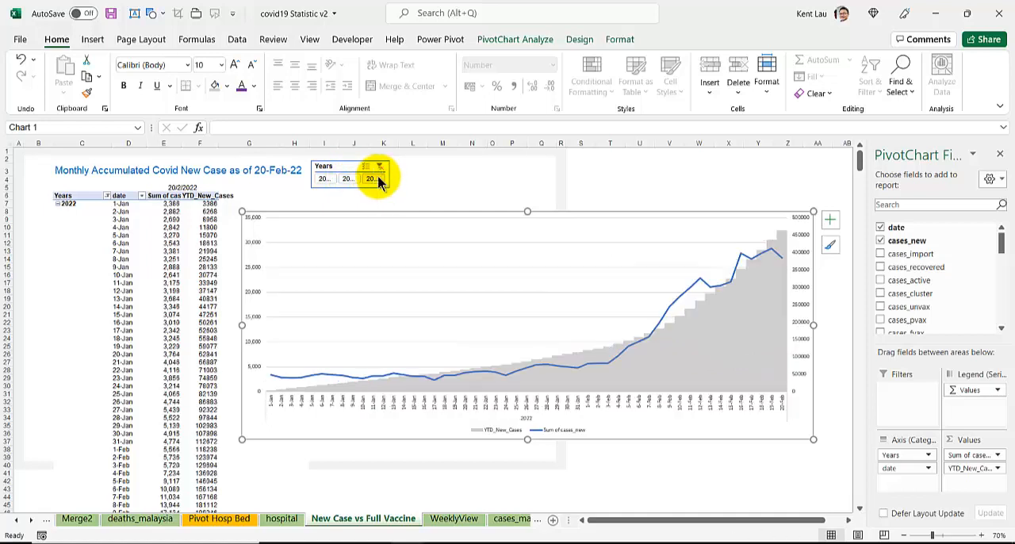
{"action": "left_click", "coordinate": [348, 179]}
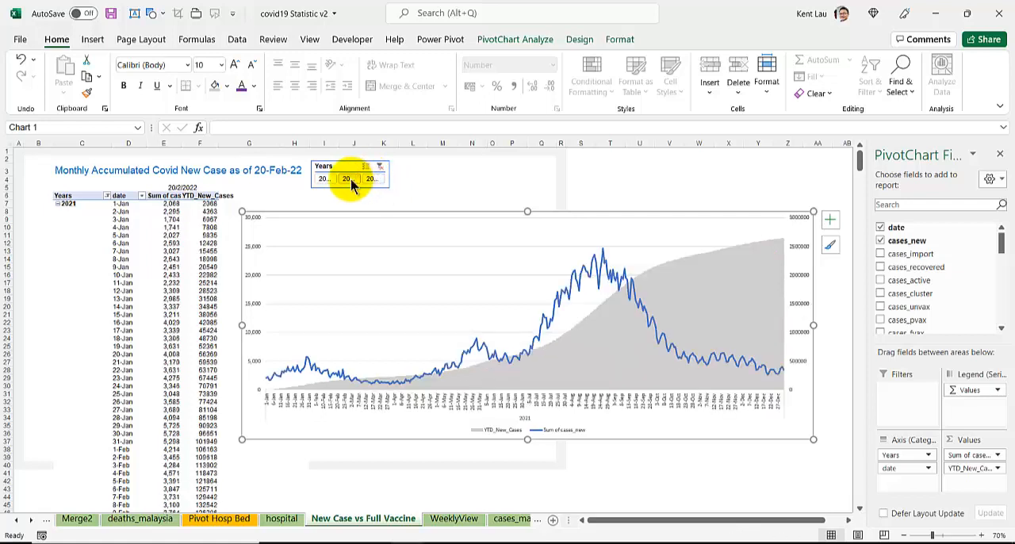
{"action": "left_click", "coordinate": [380, 167]}
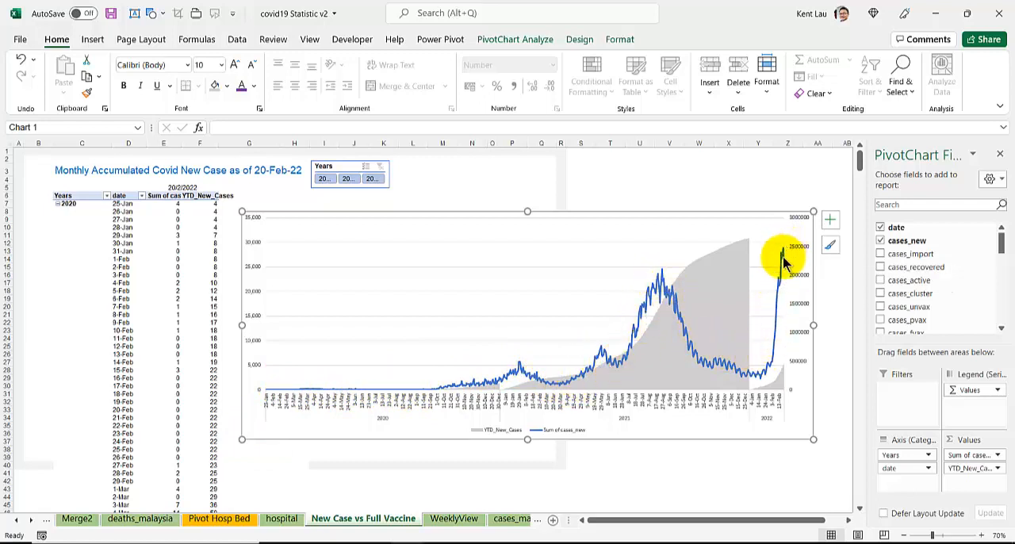
Step: Resize the existing chart from both sides and check the latest data point of the new cases line
{"action": "left_click_drag", "start_coordinate": [813, 323], "coordinate": [833, 324]}
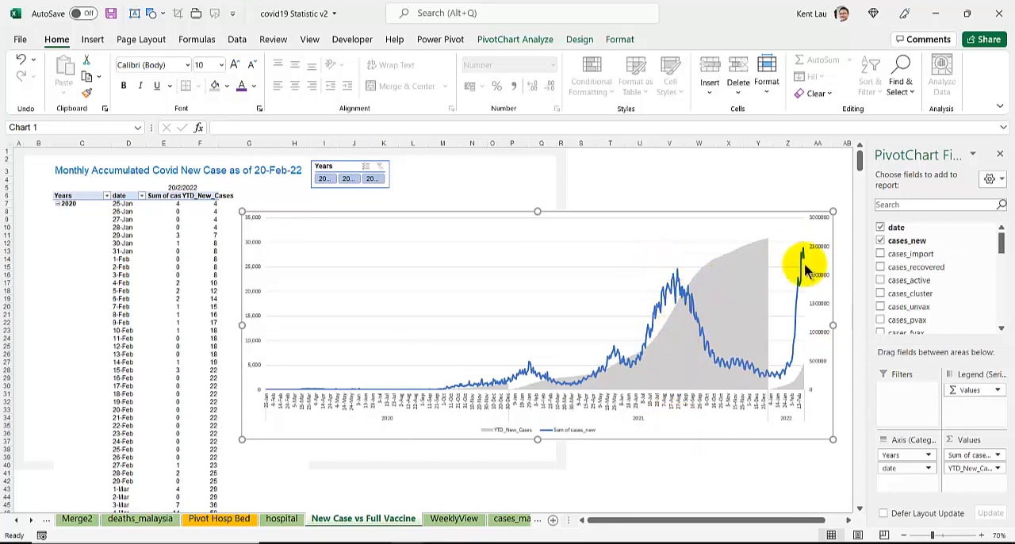
{"action": "mouse_move", "coordinate": [804, 259]}
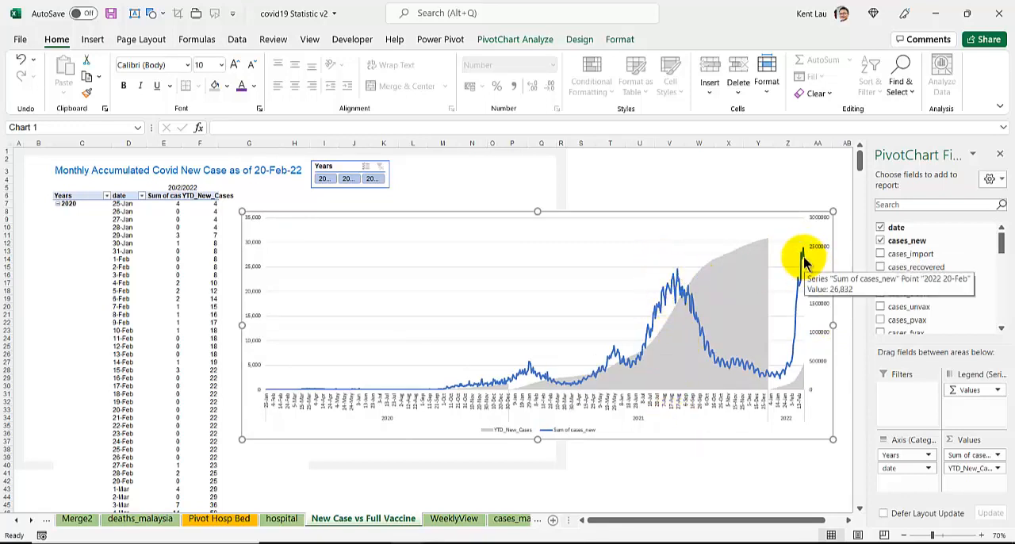
{"action": "left_click_drag", "start_coordinate": [242, 325], "coordinate": [262, 326]}
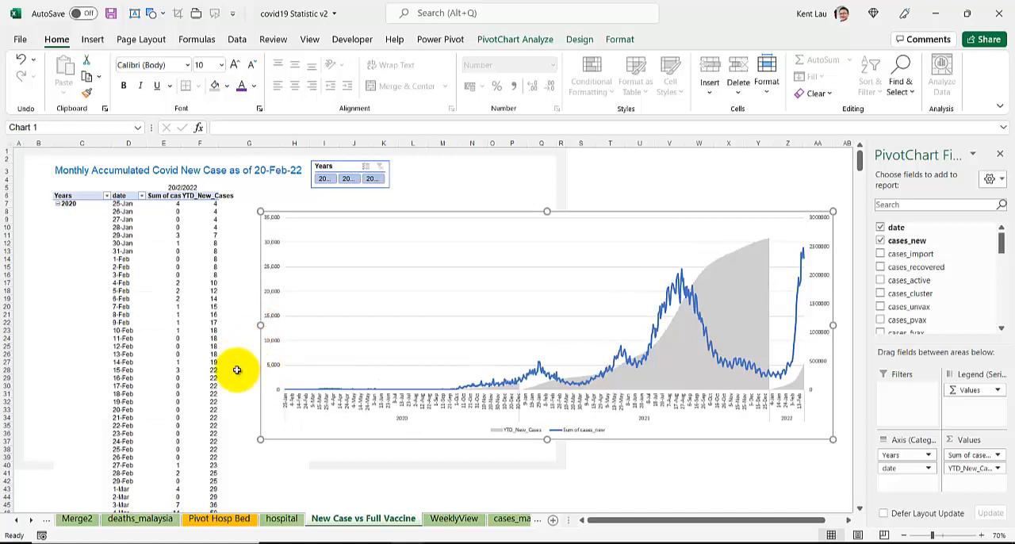
Step: Delete the existing pivot chart from the New Case vs Full Vaccine sheet
{"action": "left_click", "coordinate": [125, 346]}
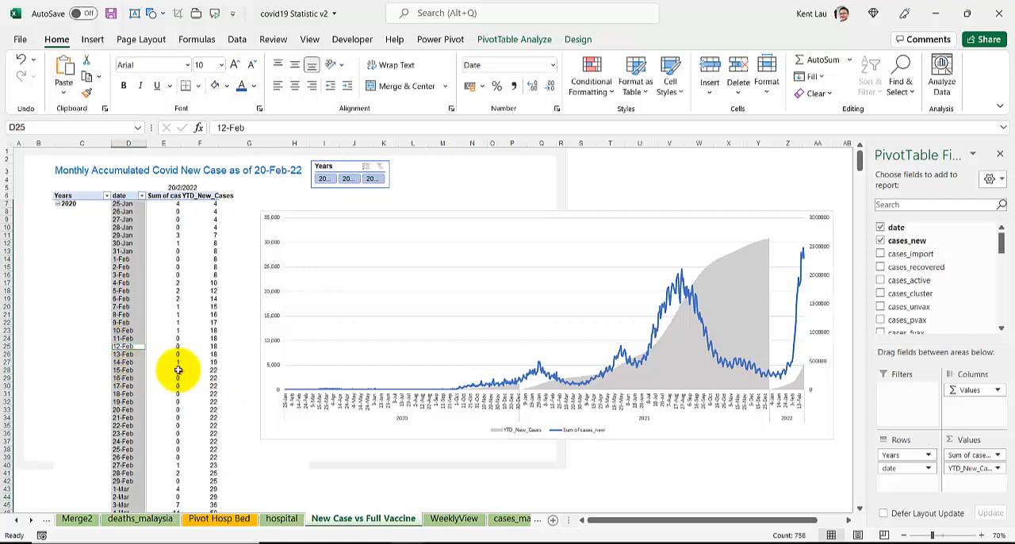
{"action": "left_click", "coordinate": [225, 298]}
{"action": "left_click", "coordinate": [171, 314]}
{"action": "left_click", "coordinate": [272, 436]}
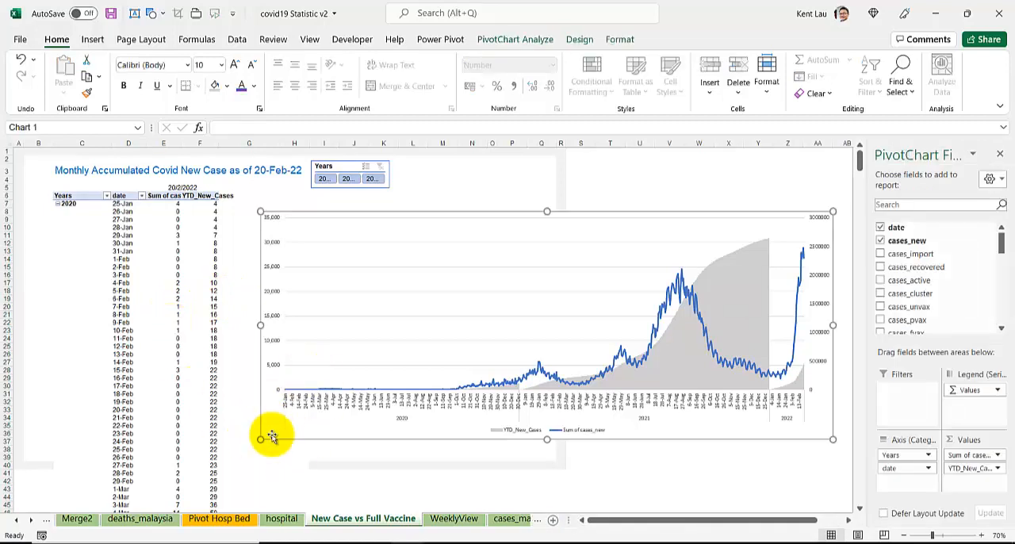
{"action": "key", "text": "Delete"}
Step: Show the YTD_New_Cases values as Running Total In with date as the base field
{"action": "left_click", "coordinate": [164, 267]}
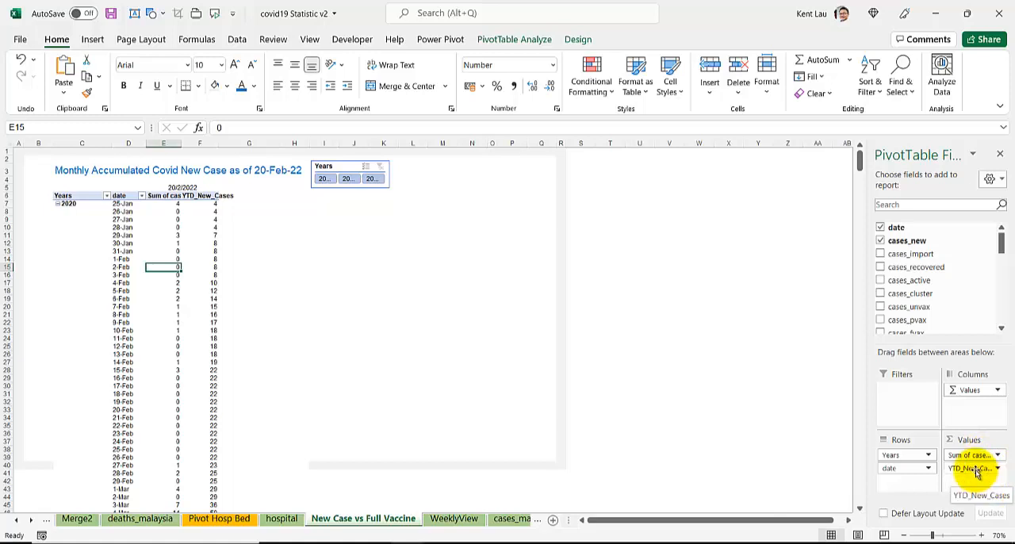
{"action": "right_click", "coordinate": [203, 236]}
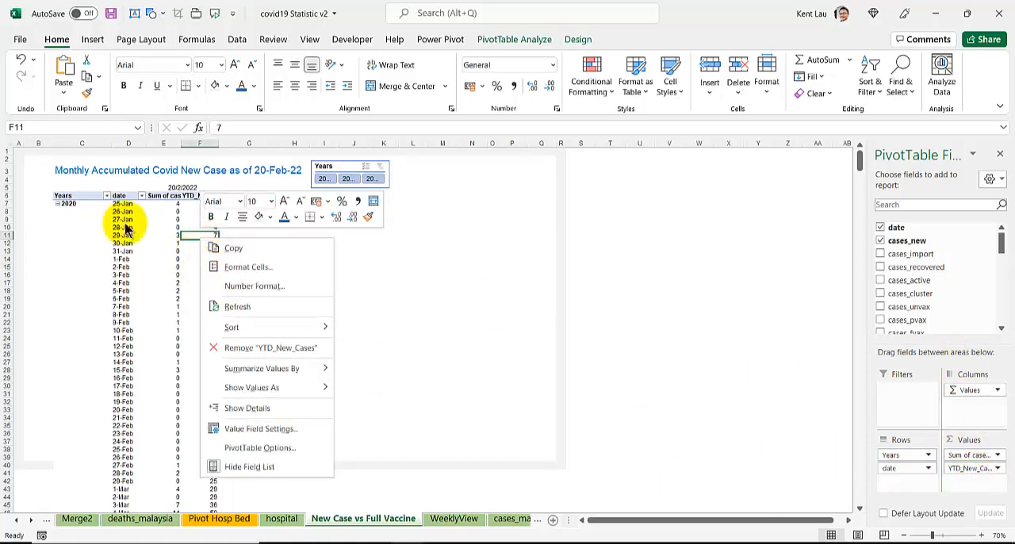
{"action": "mouse_move", "coordinate": [252, 388]}
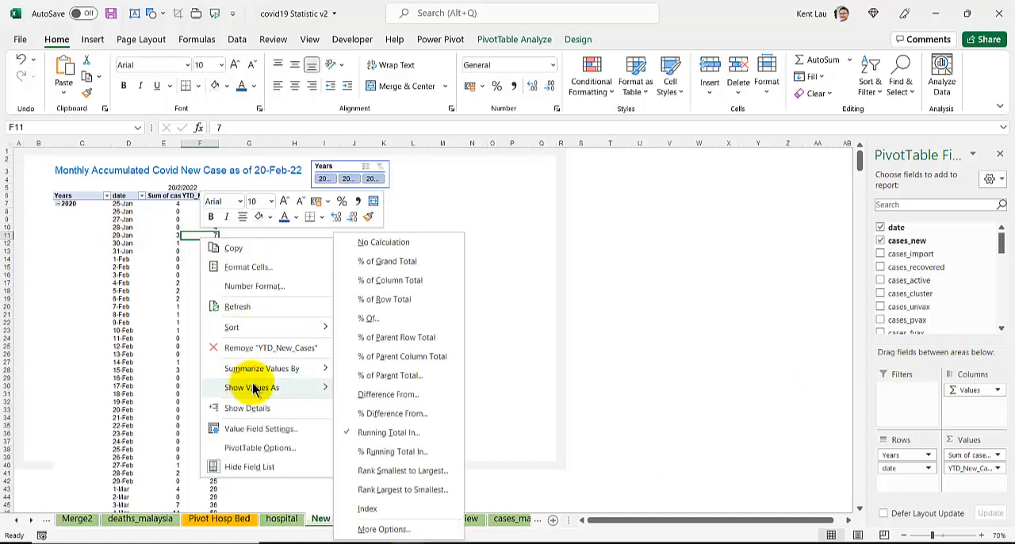
{"action": "left_click", "coordinate": [392, 437]}
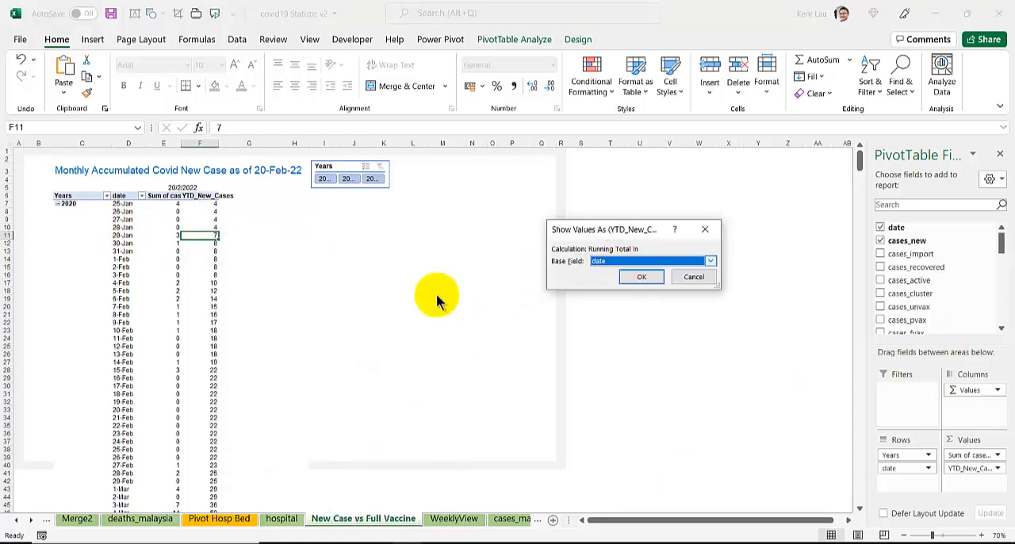
{"action": "left_click", "coordinate": [641, 276]}
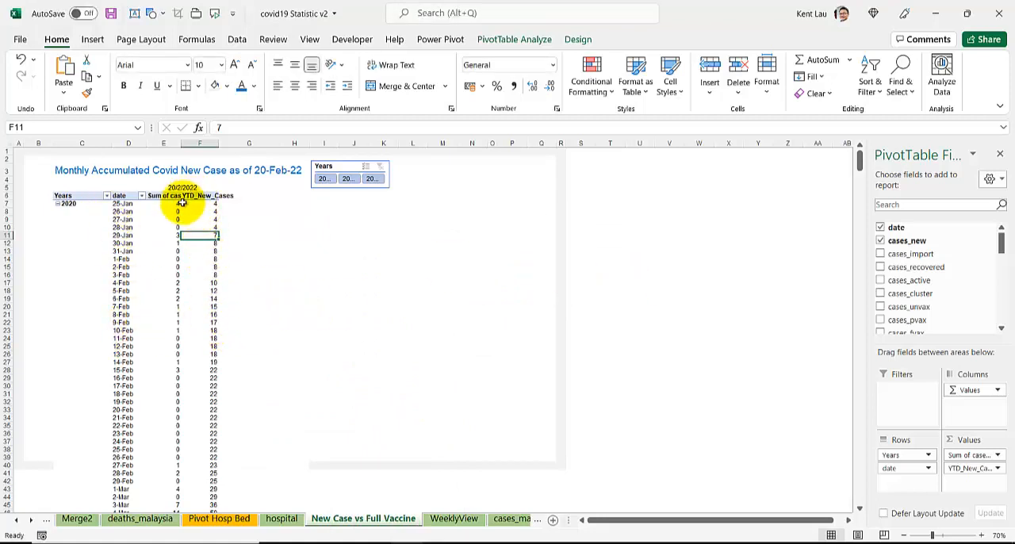
{"action": "mouse_move", "coordinate": [196, 214]}
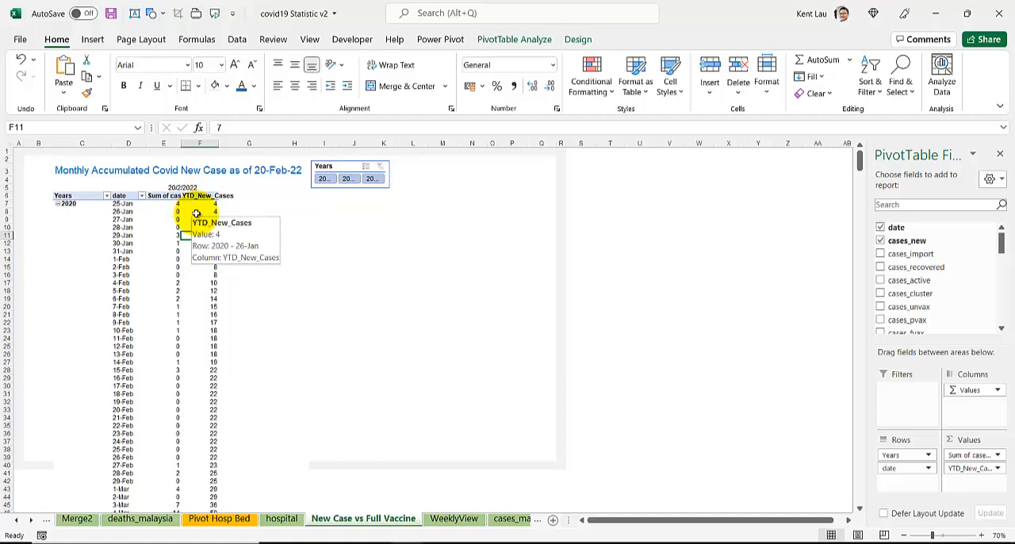
{"action": "mouse_move", "coordinate": [201, 350]}
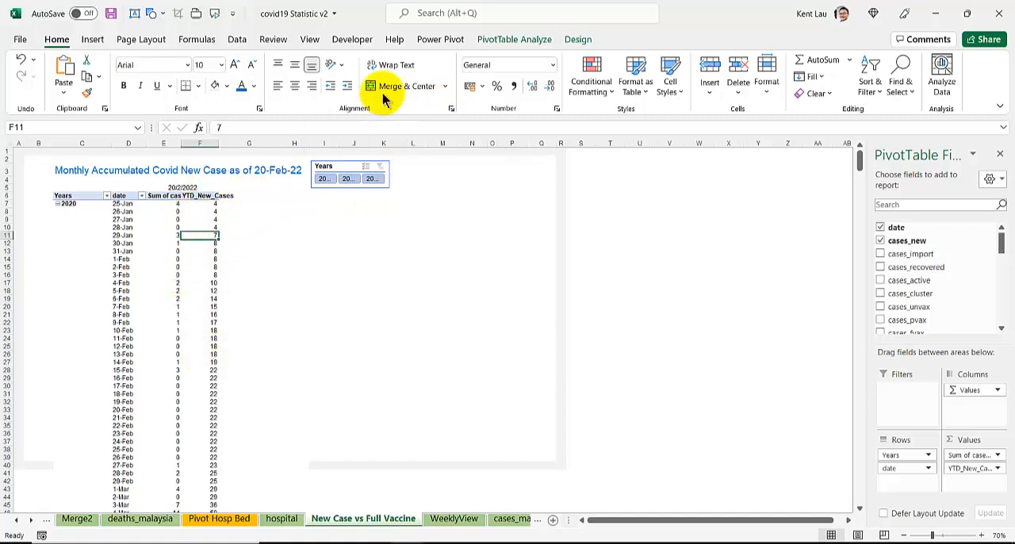
Step: Set up a Combo PivotChart with YTD_New_Cases as Clustered Column on the secondary axis
{"action": "left_click", "coordinate": [485, 39]}
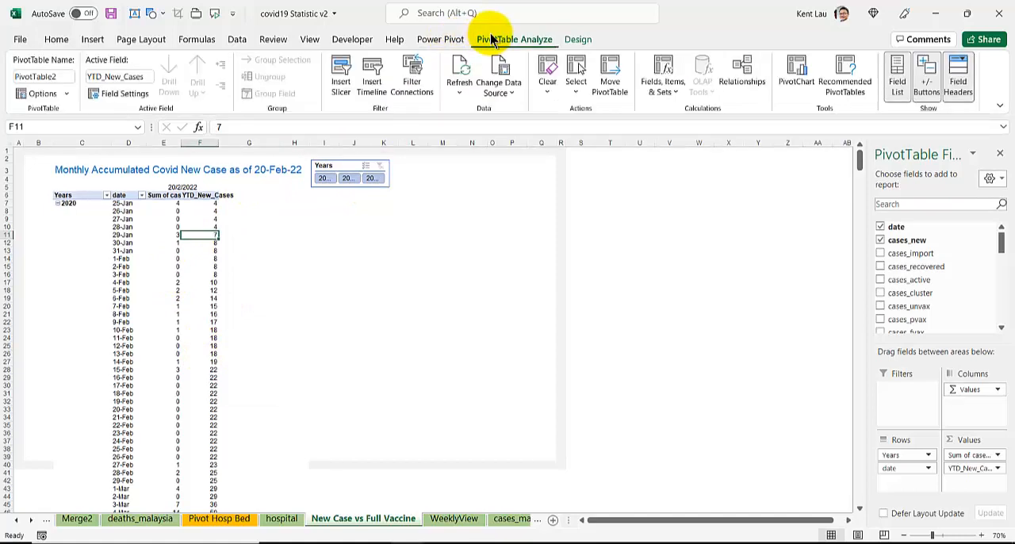
{"action": "left_click", "coordinate": [796, 73]}
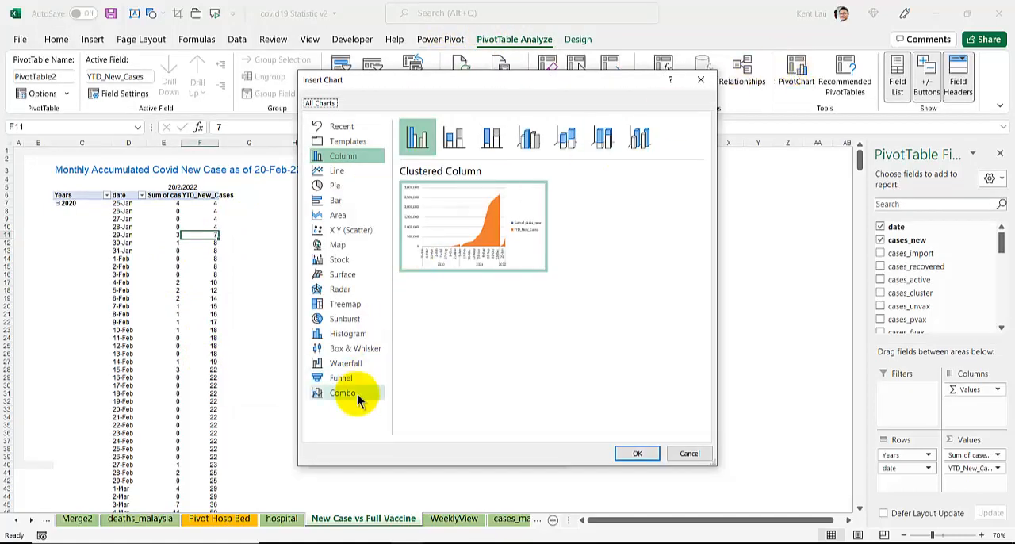
{"action": "left_click", "coordinate": [357, 397]}
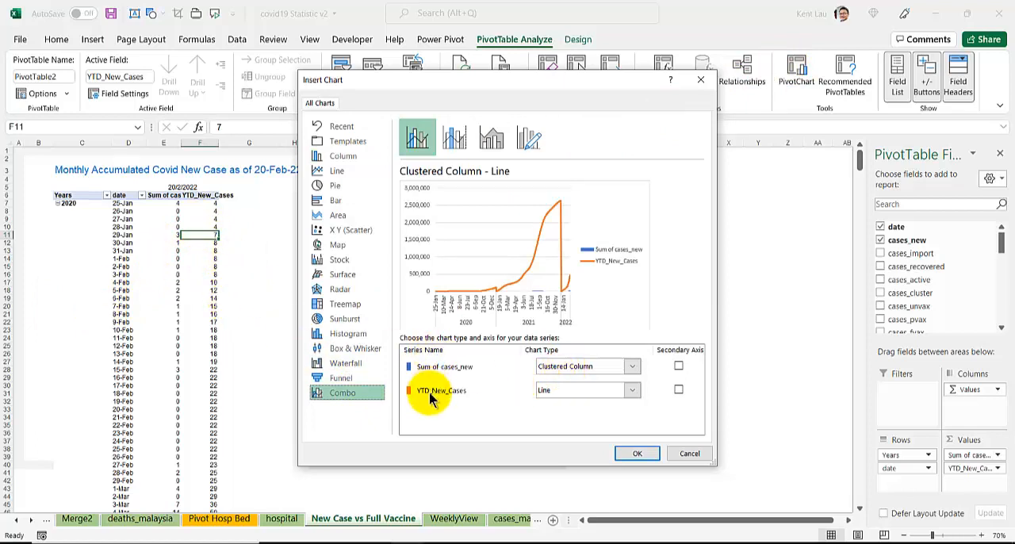
{"action": "left_click", "coordinate": [565, 391]}
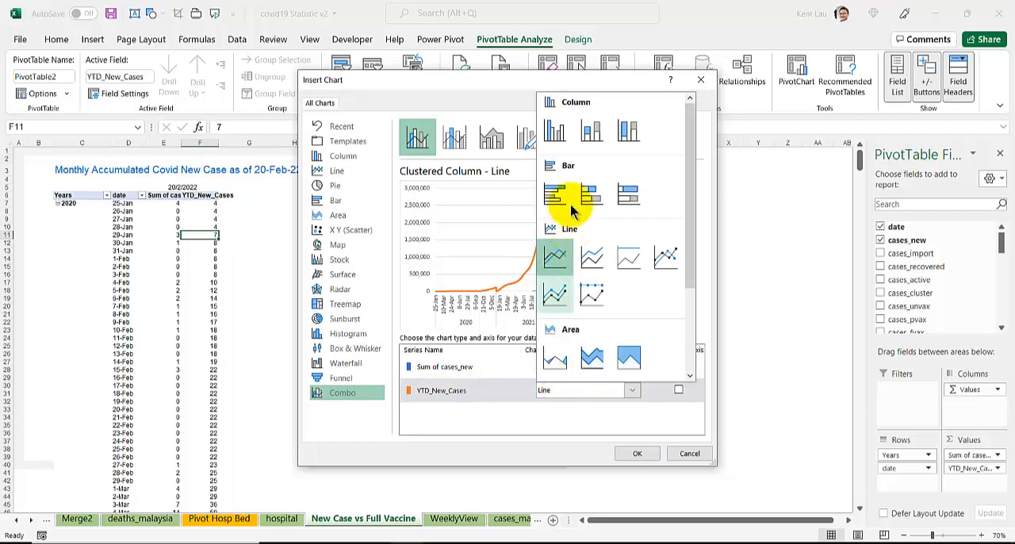
{"action": "left_click", "coordinate": [555, 132]}
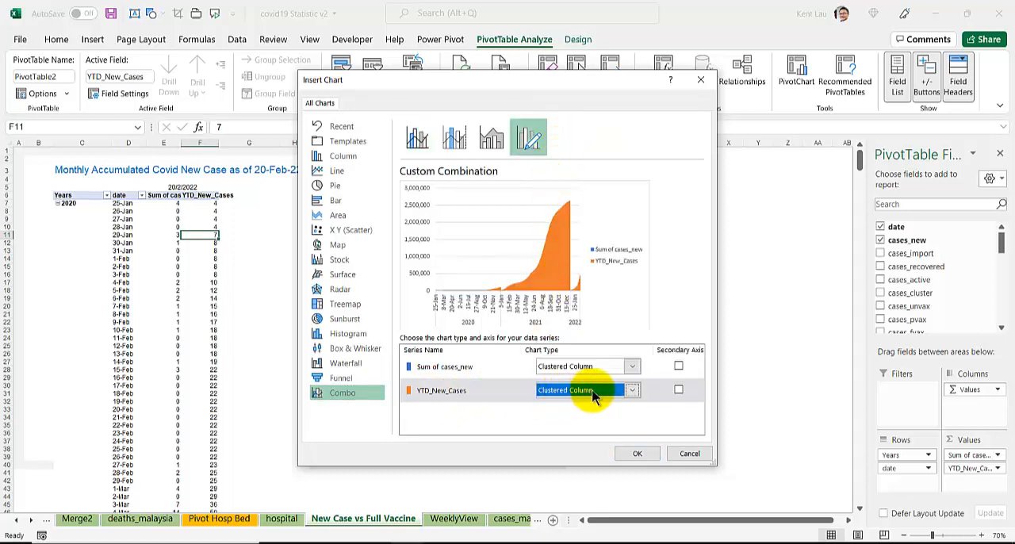
{"action": "left_click", "coordinate": [679, 391]}
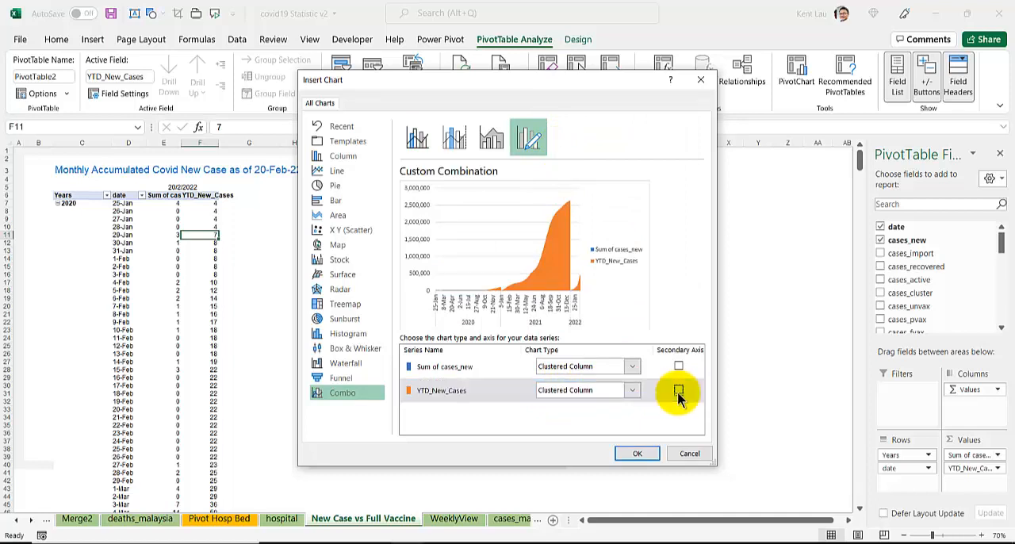
Step: Set the Sum of cases_new series to Line and insert the combo chart
{"action": "left_click", "coordinate": [575, 366]}
{"action": "left_click", "coordinate": [553, 227]}
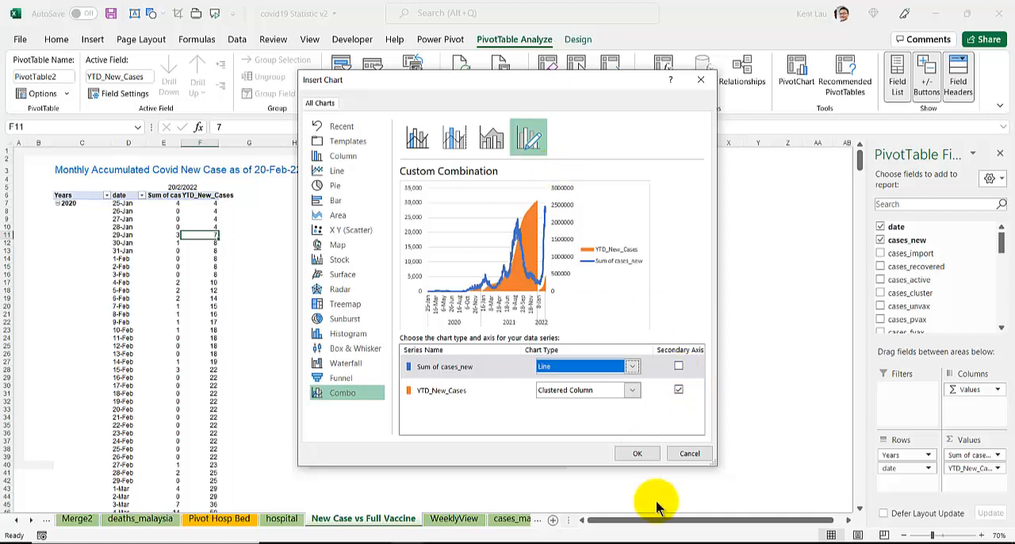
{"action": "left_click", "coordinate": [641, 456]}
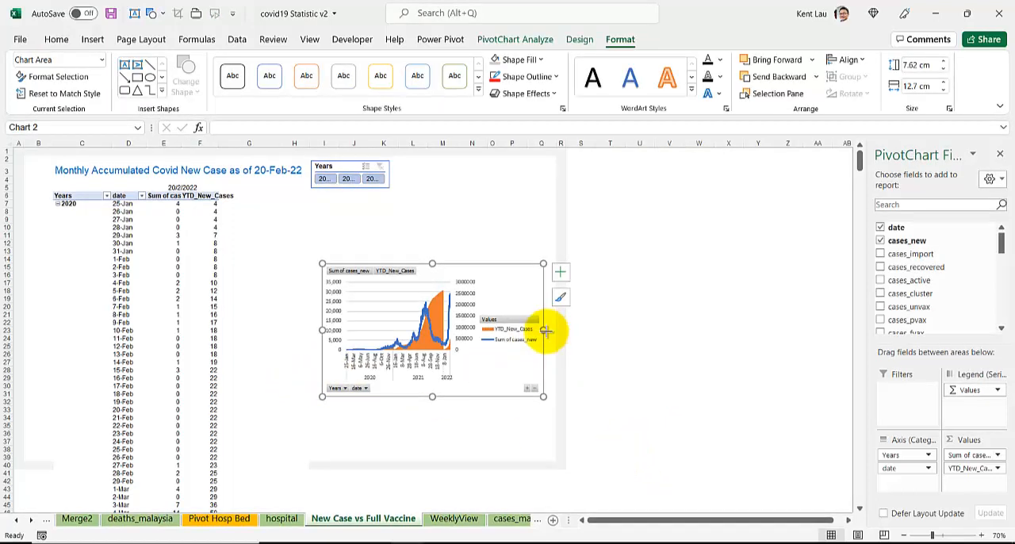
Step: Widen the new chart to about 33.6 cm and position it below the Years slicer, beside the pivot table
{"action": "left_click_drag", "start_coordinate": [544, 330], "coordinate": [839, 330]}
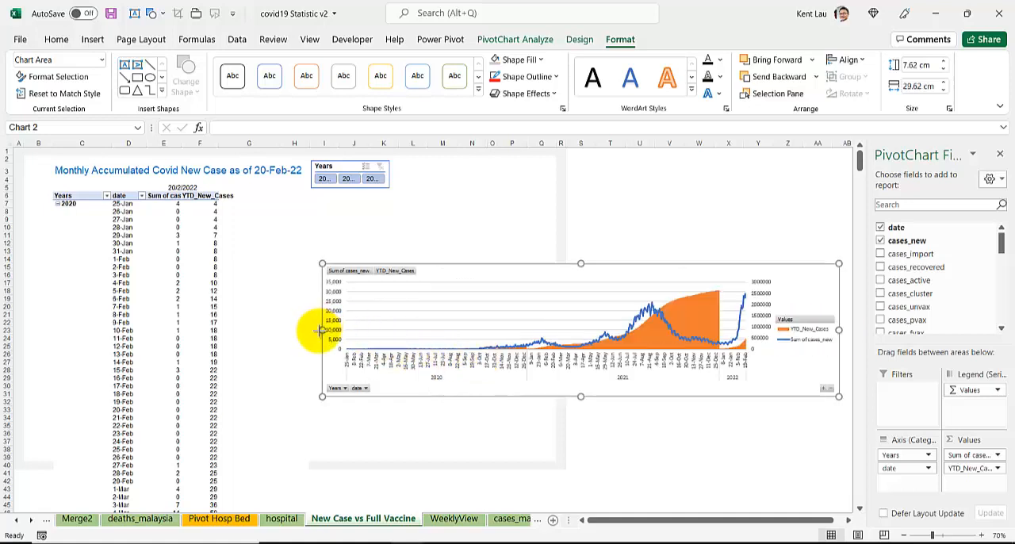
{"action": "left_click_drag", "start_coordinate": [320, 330], "coordinate": [253, 330]}
{"action": "left_click_drag", "start_coordinate": [455, 264], "coordinate": [451, 207]}
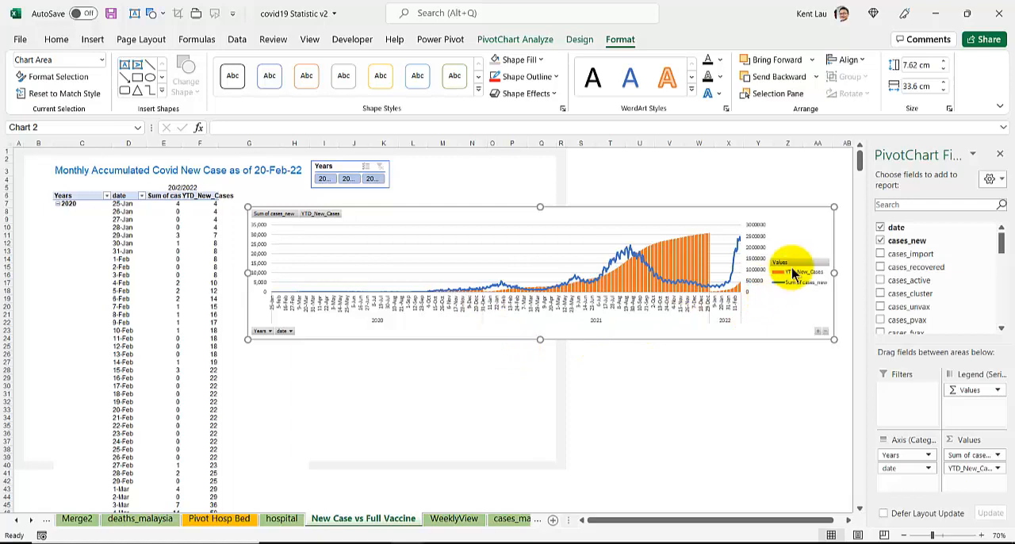
{"action": "left_click_drag", "start_coordinate": [823, 217], "coordinate": [785, 230]}
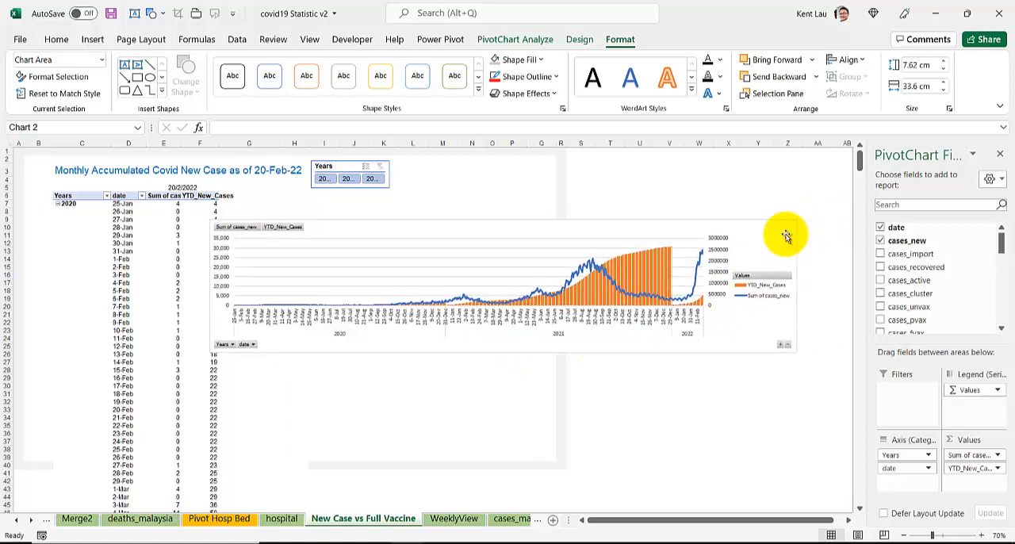
Step: Place the chart legend at the bottom and resize the chart to about 13.44 cm high by 32.2 cm wide
{"action": "left_click", "coordinate": [813, 228]}
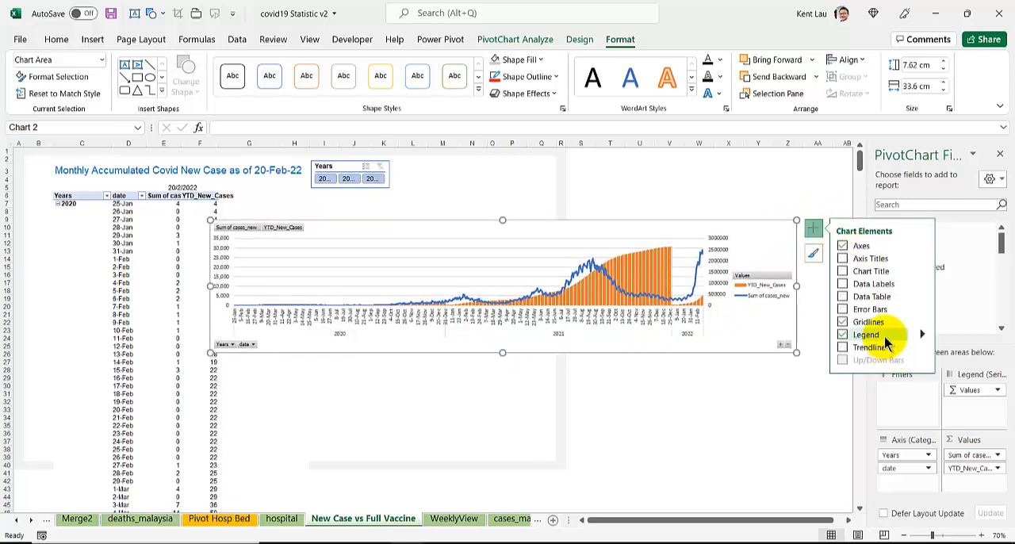
{"action": "mouse_move", "coordinate": [924, 335]}
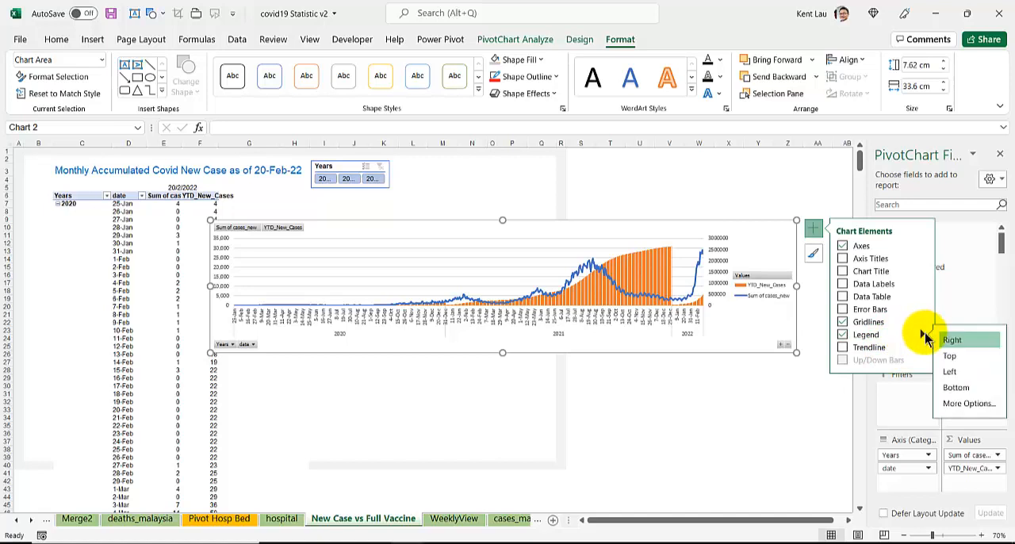
{"action": "left_click", "coordinate": [965, 387]}
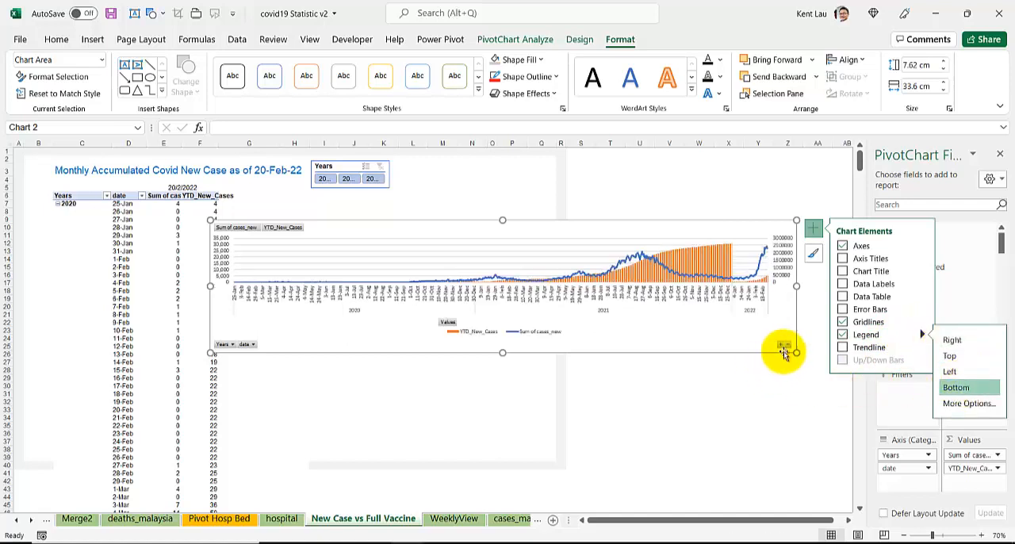
{"action": "left_click_drag", "start_coordinate": [793, 352], "coordinate": [771, 454]}
Step: Set the gap width of the YTD_New_Cases columns to 0%
{"action": "right_click", "coordinate": [616, 349]}
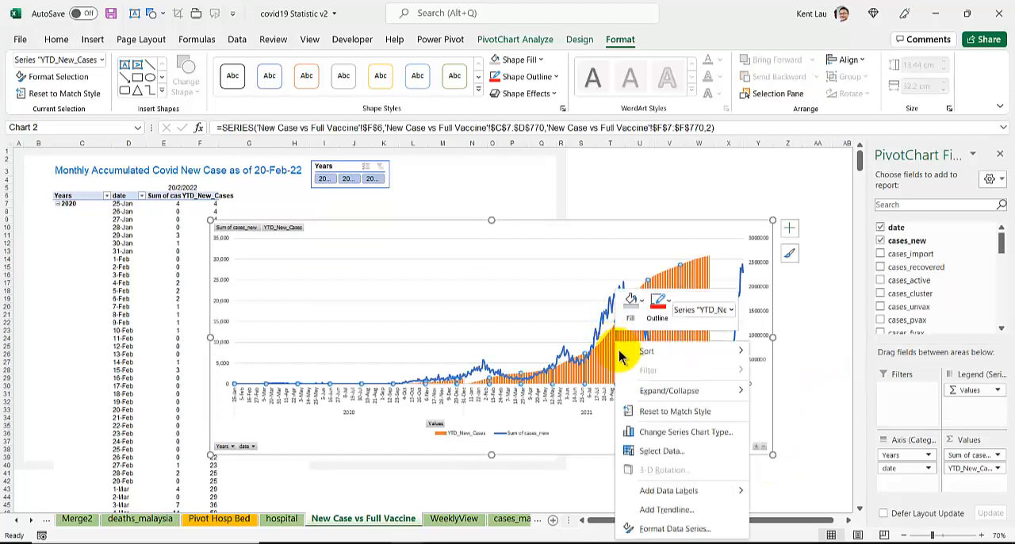
{"action": "left_click", "coordinate": [675, 529]}
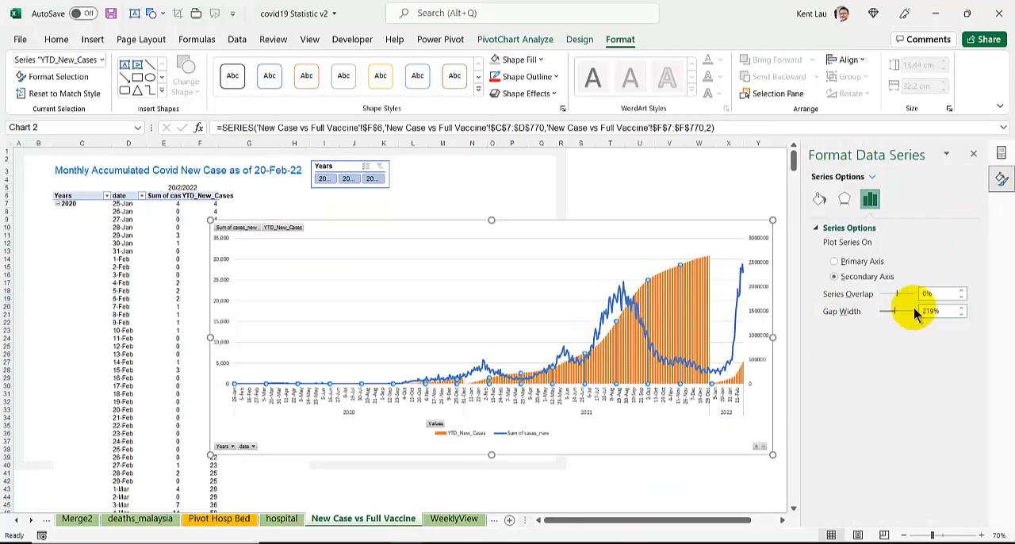
{"action": "left_click_drag", "start_coordinate": [894, 312], "coordinate": [800, 310]}
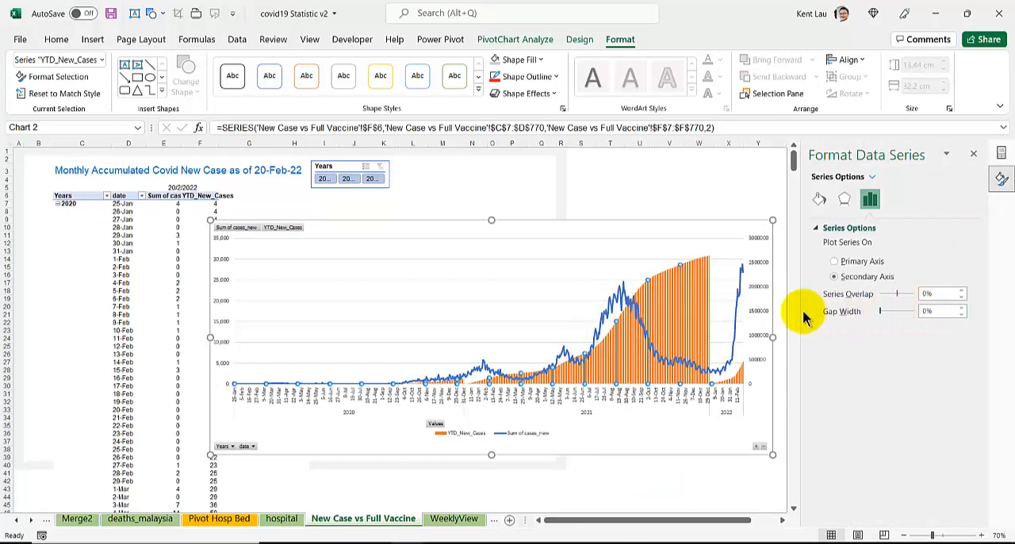
Step: Fill the YTD_New_Cases columns with light grey and delete the chart's major horizontal gridlines
{"action": "right_click", "coordinate": [623, 376]}
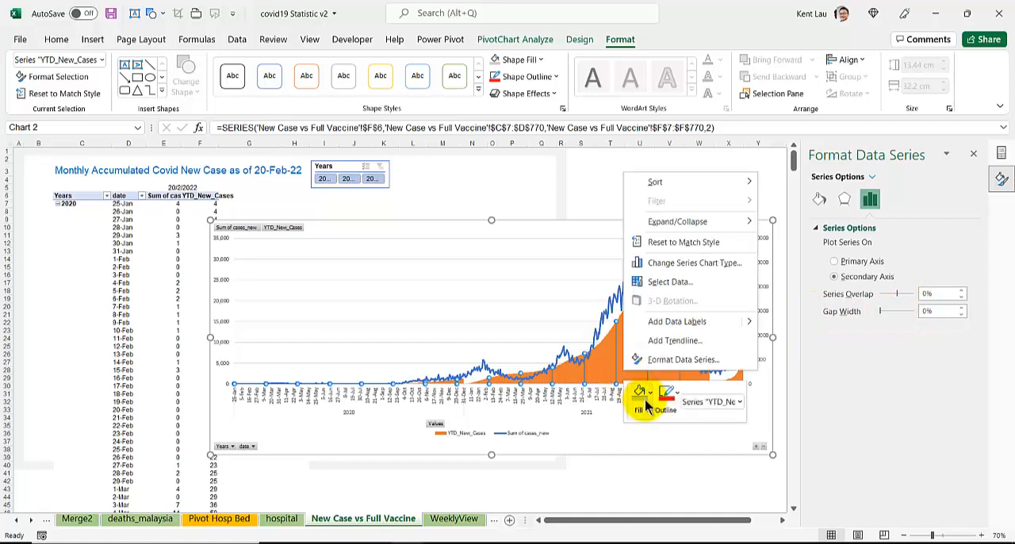
{"action": "left_click", "coordinate": [641, 393]}
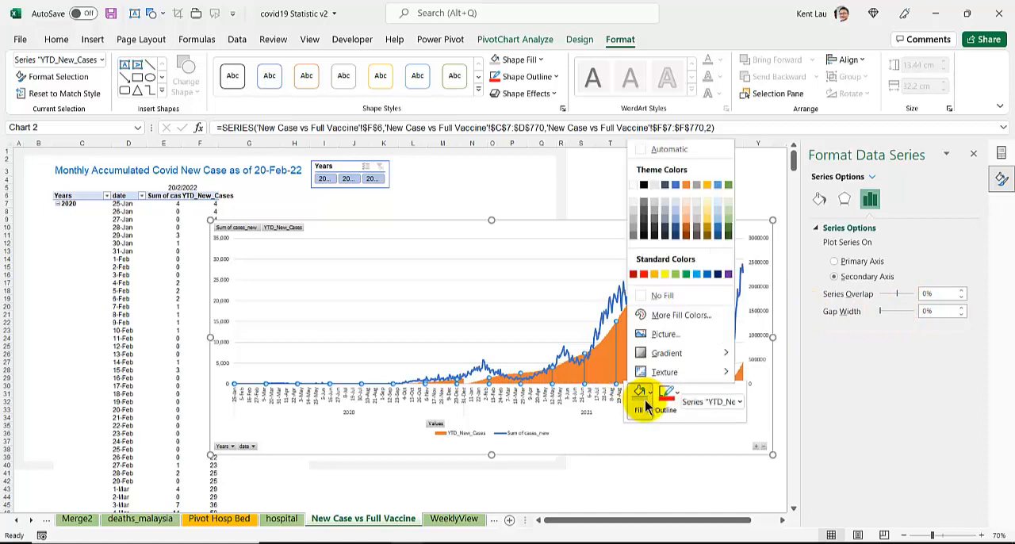
{"action": "left_click", "coordinate": [634, 213]}
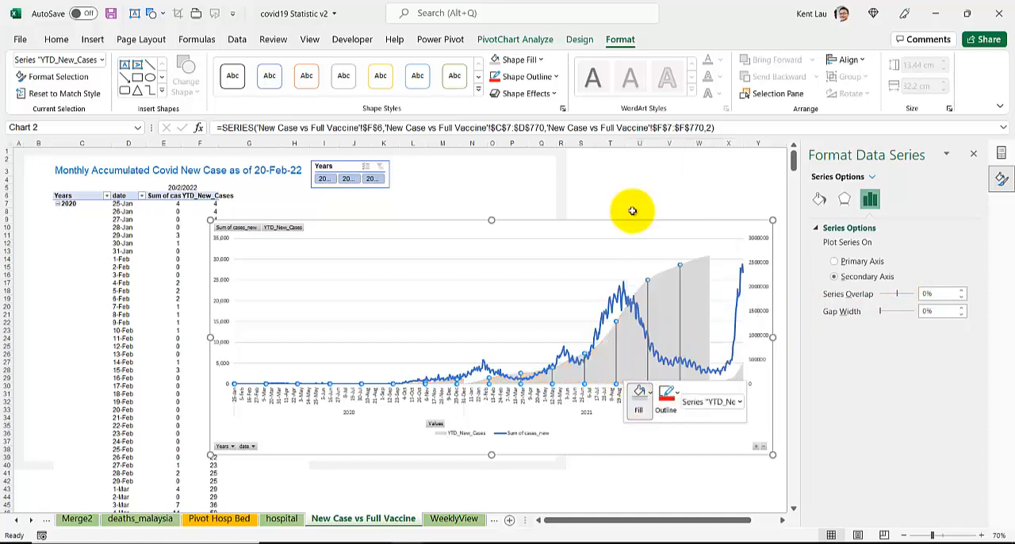
{"action": "left_click", "coordinate": [564, 329]}
{"action": "key", "text": "Delete"}
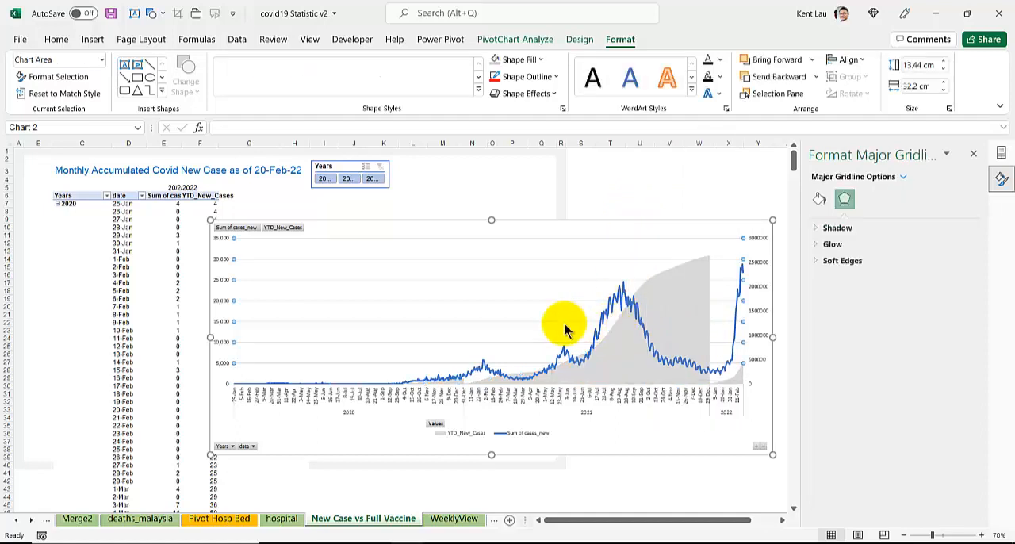
Step: Move the chart up to just below the Years slicer and resize it to about 12.44 cm high by 33.32 cm wide
{"action": "left_click_drag", "start_coordinate": [413, 225], "coordinate": [449, 206]}
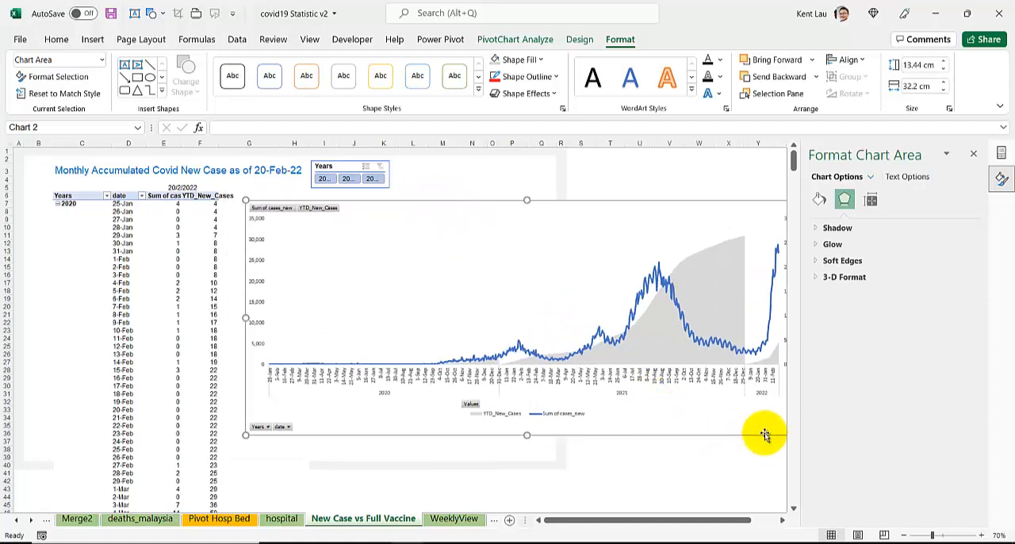
{"action": "left_click", "coordinate": [781, 520]}
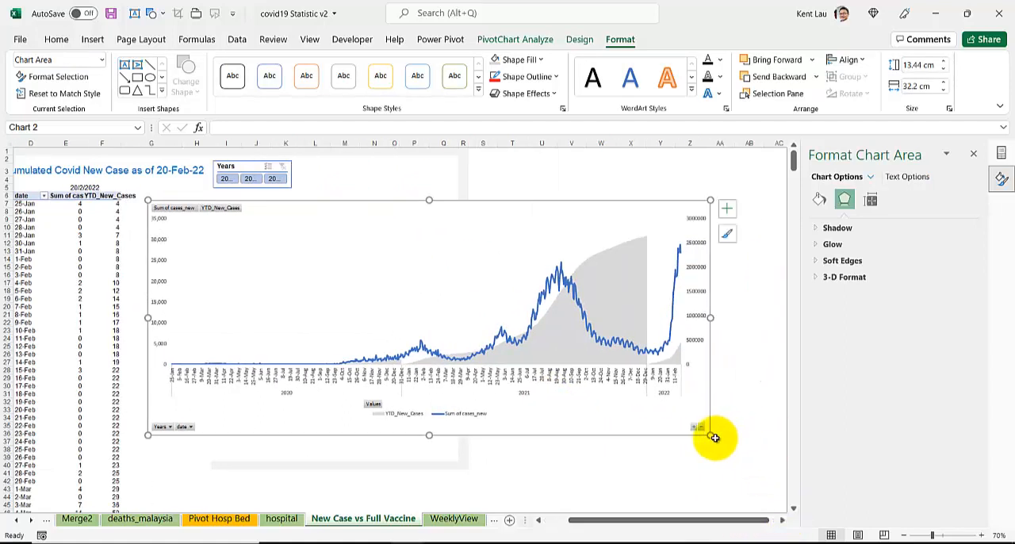
{"action": "left_click_drag", "start_coordinate": [714, 433], "coordinate": [729, 417]}
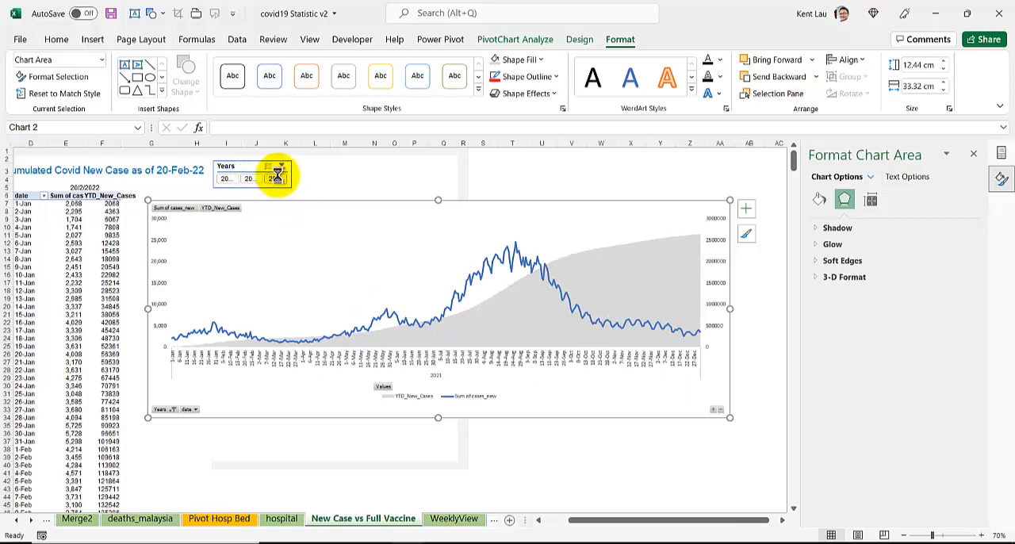
Step: Filter the pivot table and chart to 2020 with the Years slicer
{"action": "left_click", "coordinate": [224, 179]}
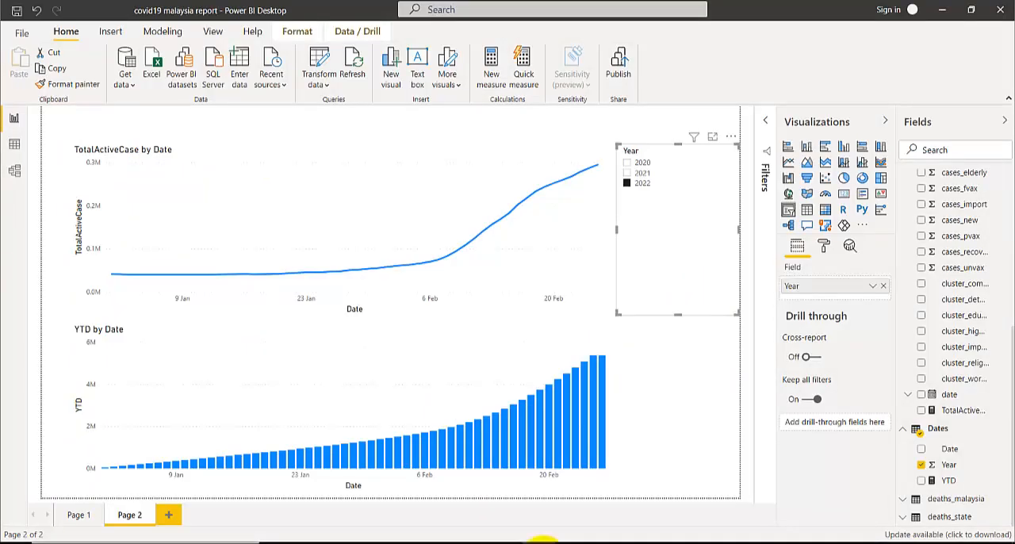
Step: In Power BI Desktop, inspect the formulas of the TotalActiveCase and YTD measures and of the Dates table
{"action": "left_click", "coordinate": [664, 353]}
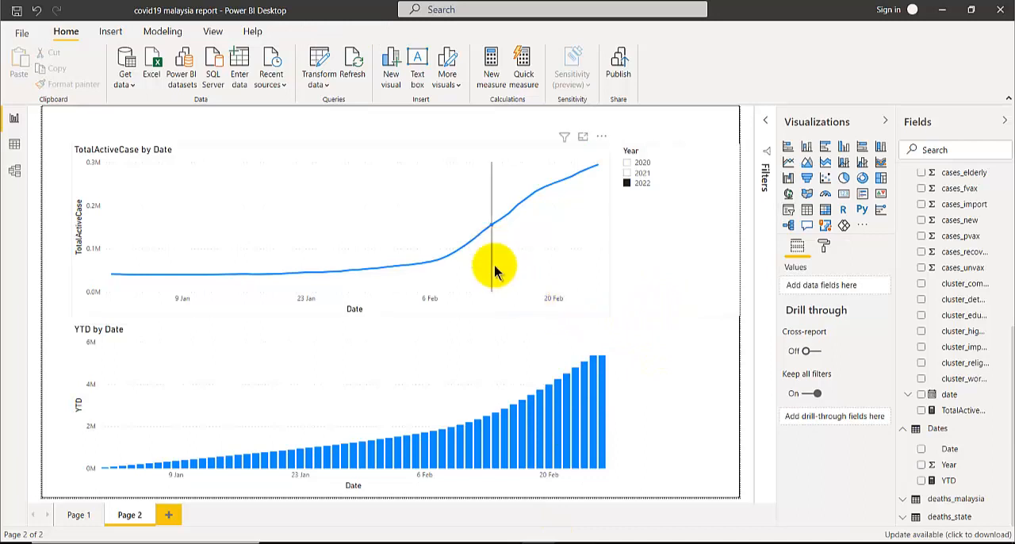
{"action": "left_click", "coordinate": [509, 306]}
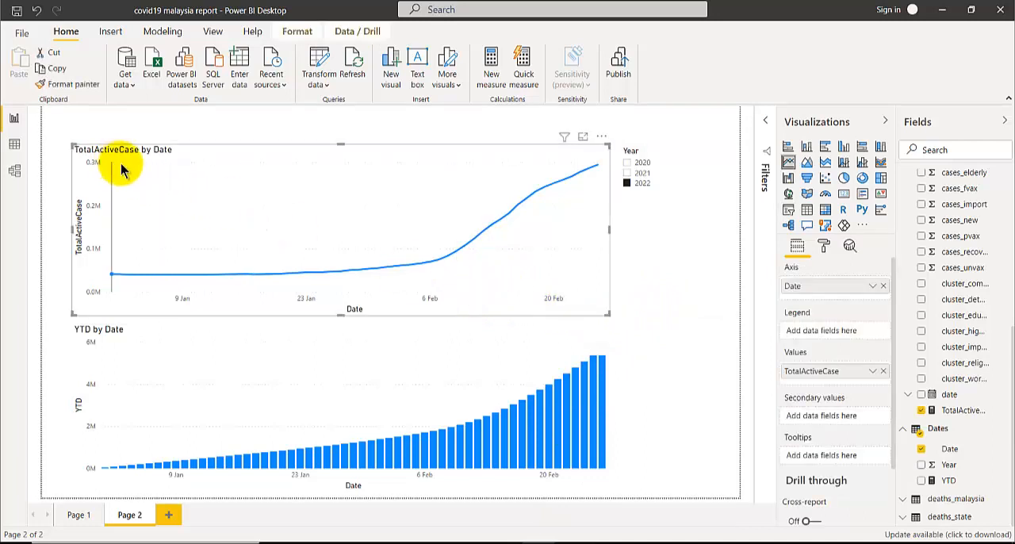
{"action": "left_click", "coordinate": [964, 410]}
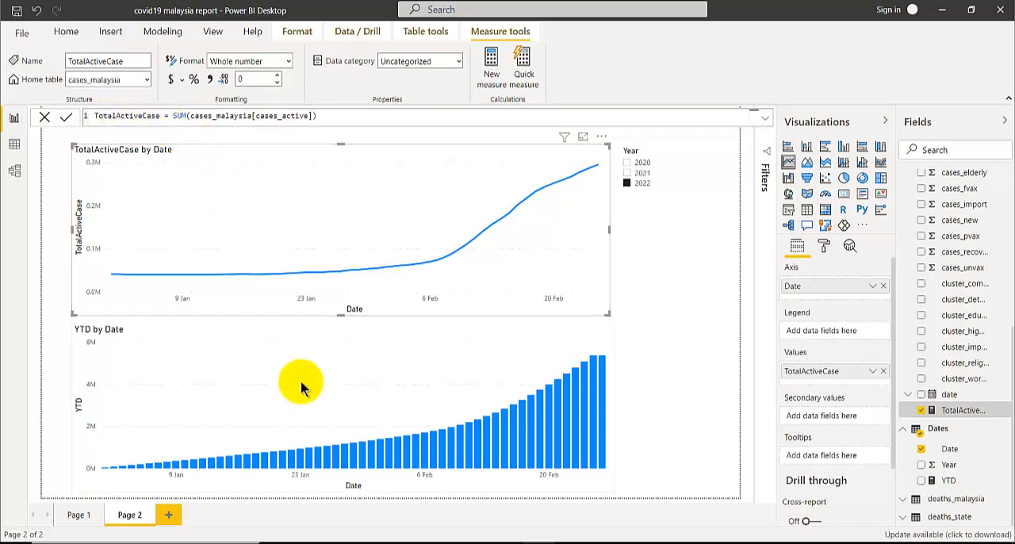
{"action": "left_click", "coordinate": [951, 482]}
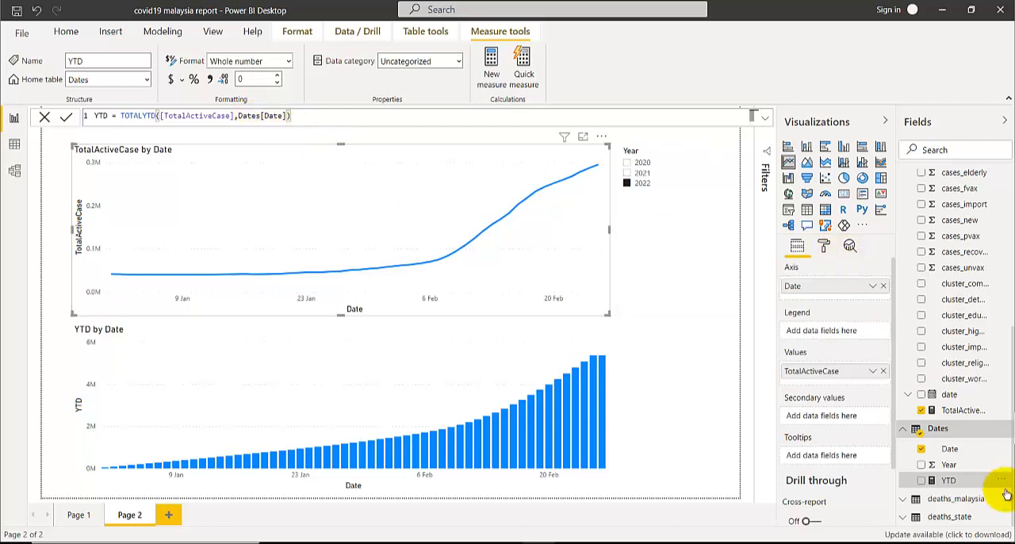
{"action": "left_click", "coordinate": [921, 428]}
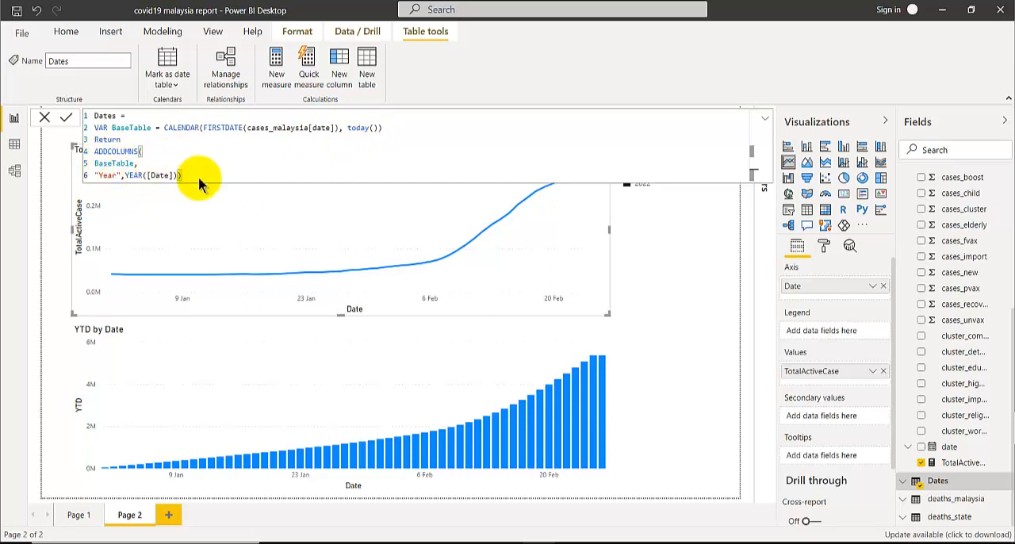
Step: Inspect the fields used by the TotalActiveCase line chart and the YTD column chart
{"action": "left_click", "coordinate": [646, 340]}
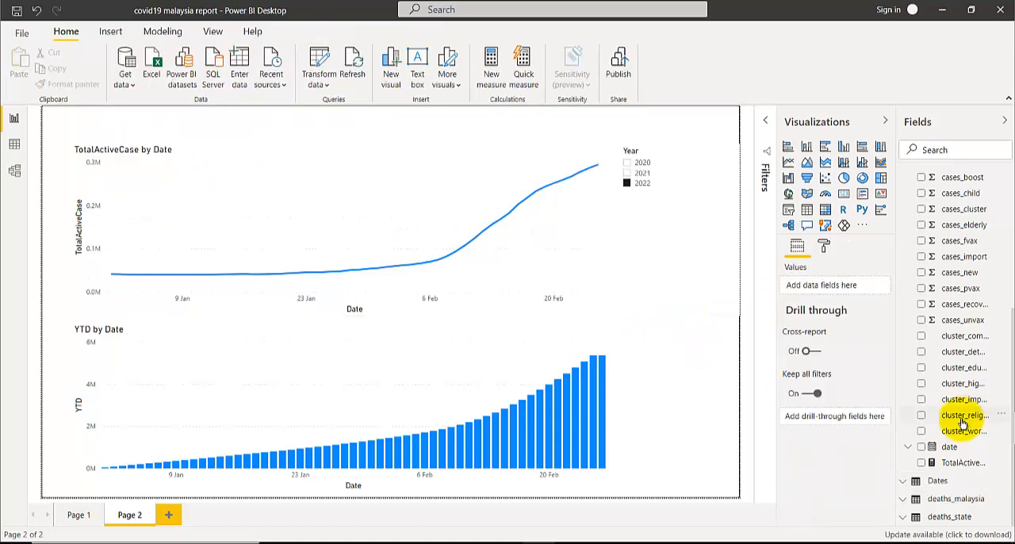
{"action": "left_click", "coordinate": [575, 298]}
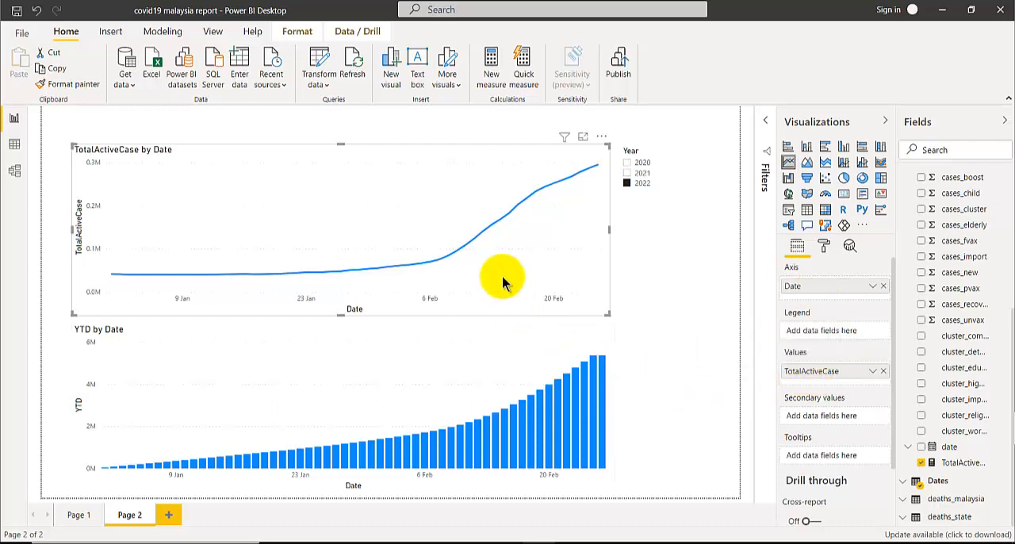
{"action": "left_click", "coordinate": [529, 348]}
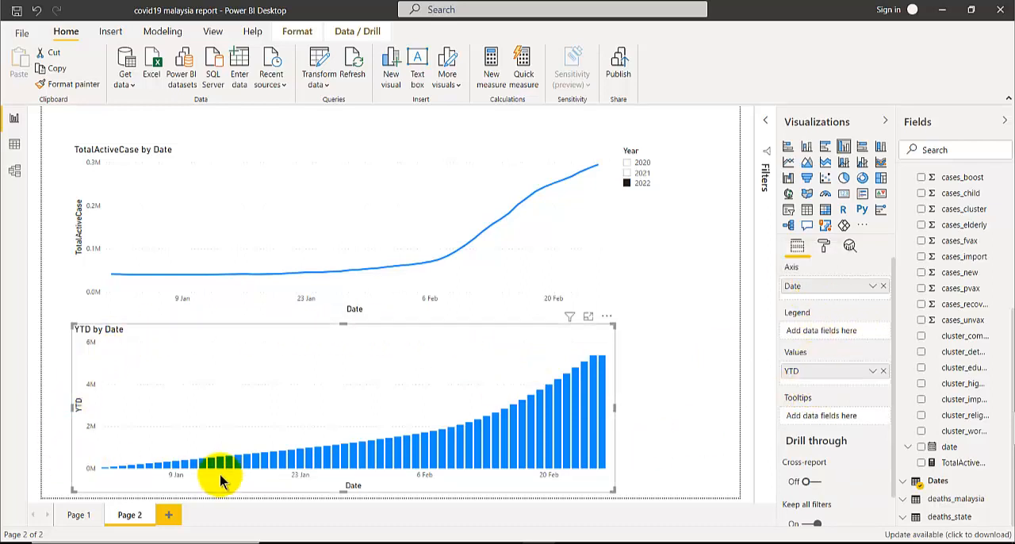
Step: Clear the selection in the report's Year slicer so both visuals cover all years
{"action": "left_click", "coordinate": [680, 230]}
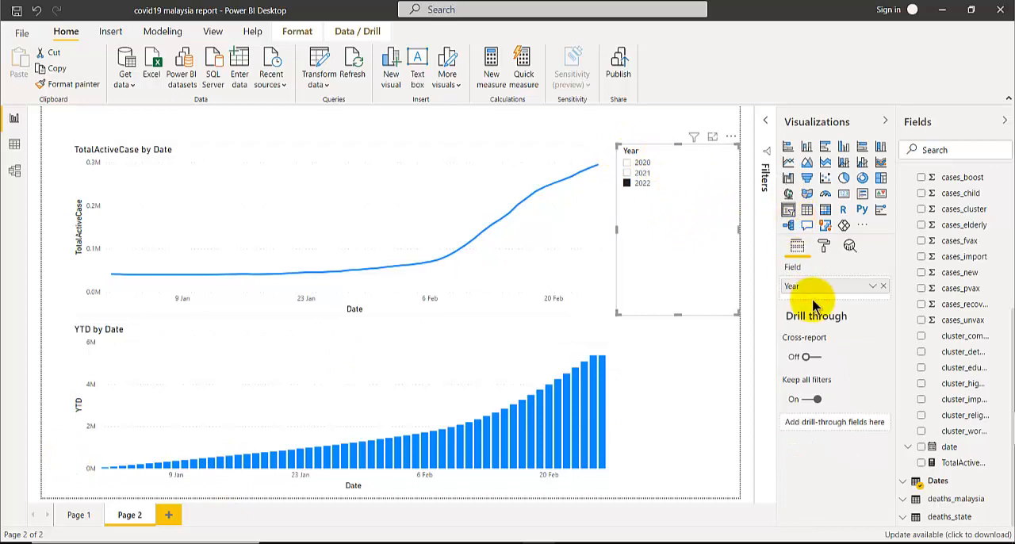
{"action": "left_click", "coordinate": [713, 138]}
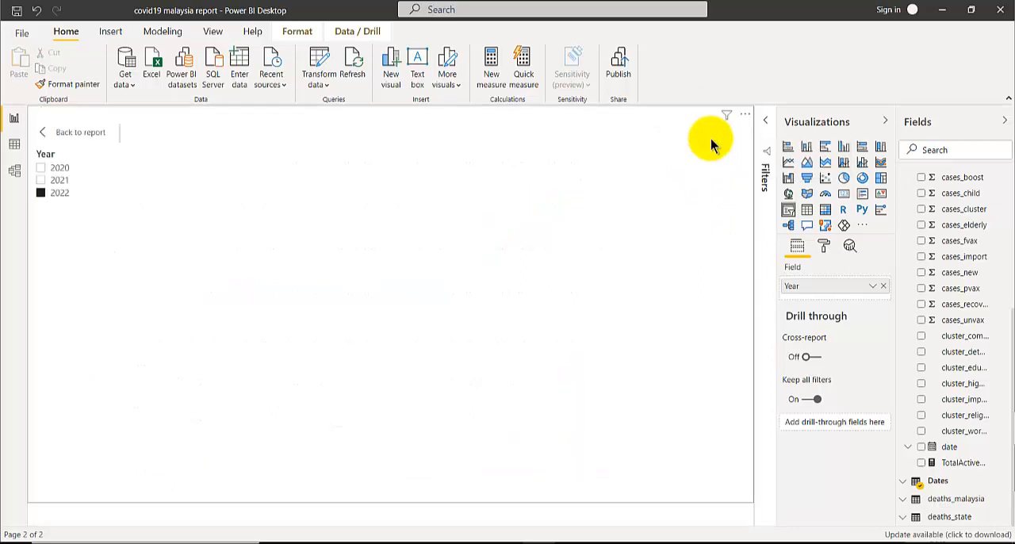
{"action": "left_click", "coordinate": [88, 137]}
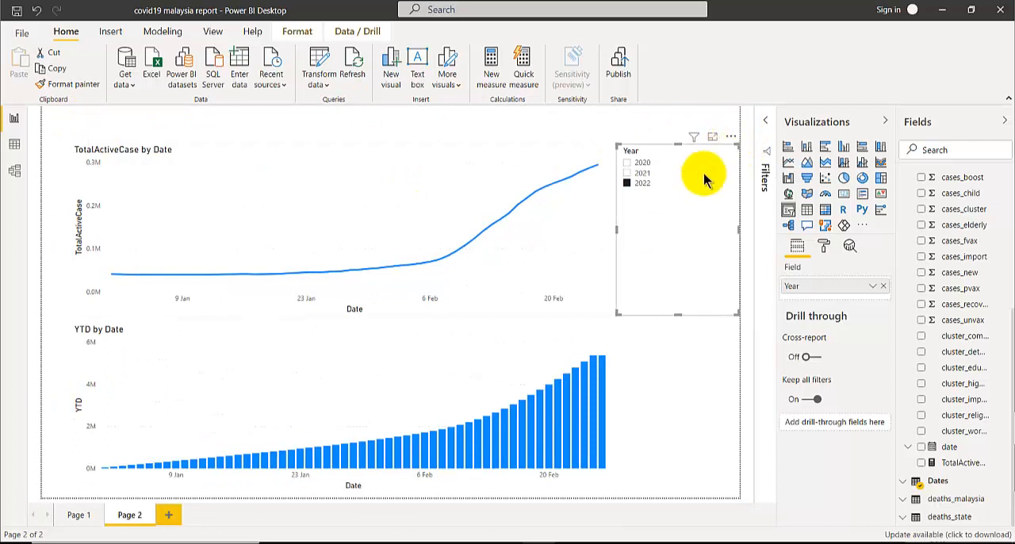
{"action": "left_click", "coordinate": [718, 153]}
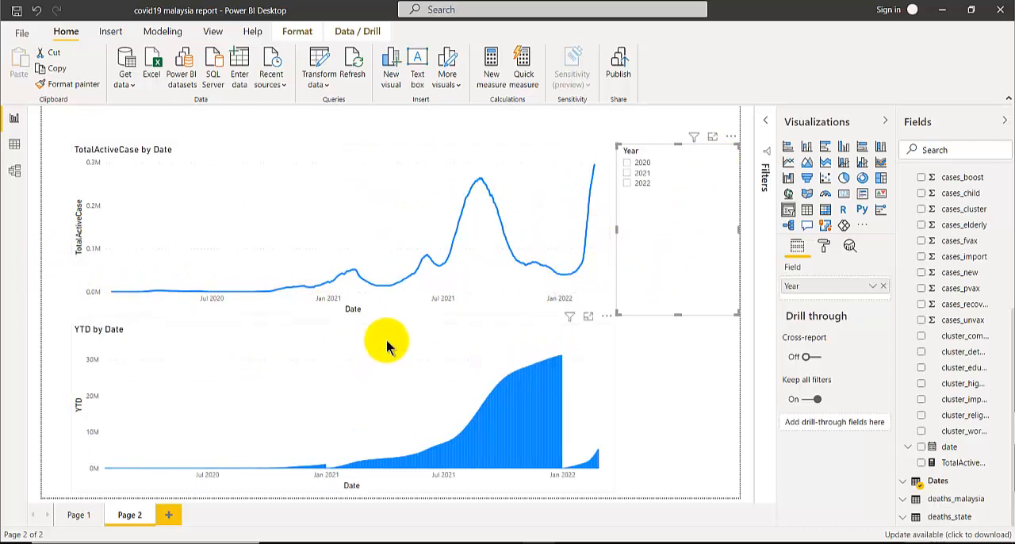
Step: Switch back to the Excel workbook and clear the Years slicer filter
{"action": "mouse_move", "coordinate": [407, 539]}
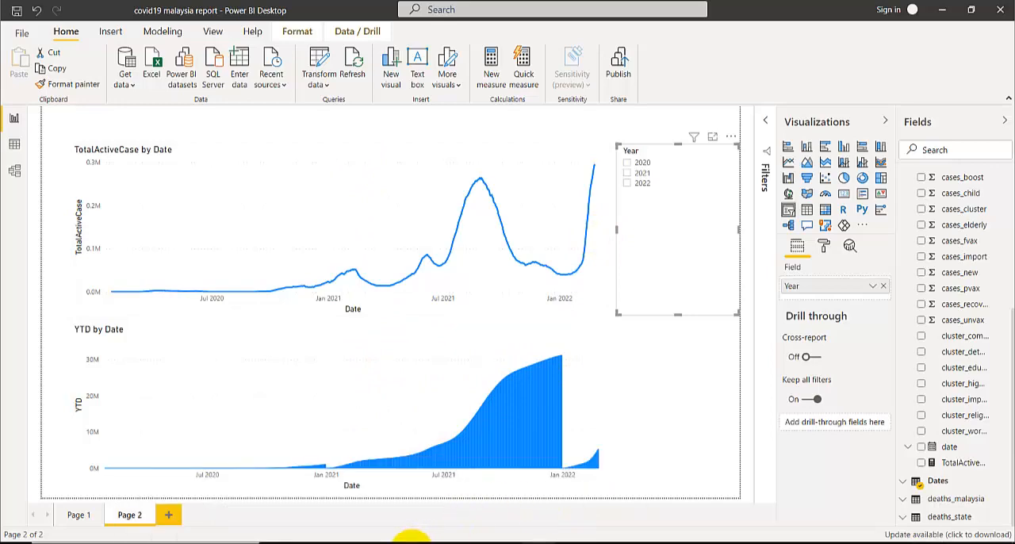
{"action": "left_click", "coordinate": [629, 484]}
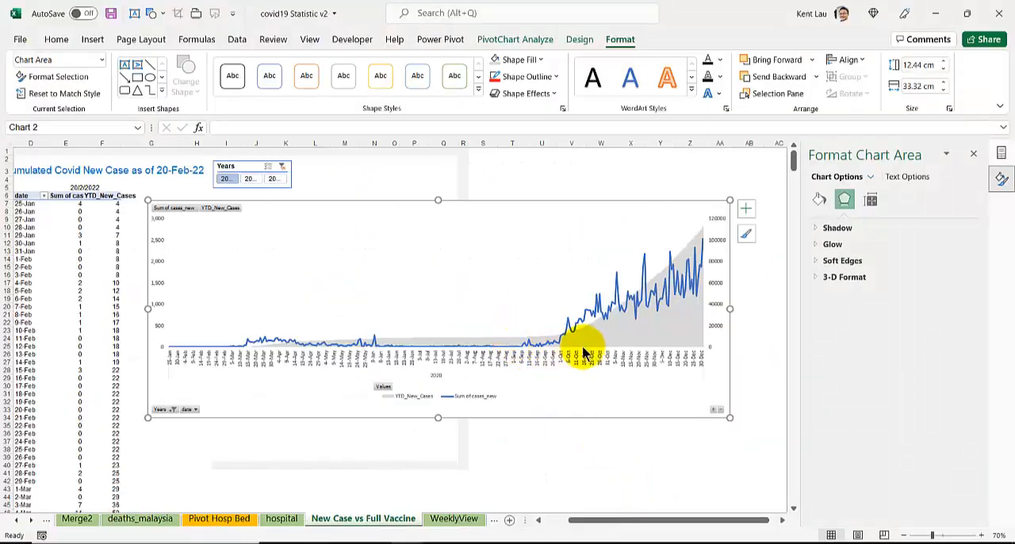
{"action": "left_click", "coordinate": [281, 167]}
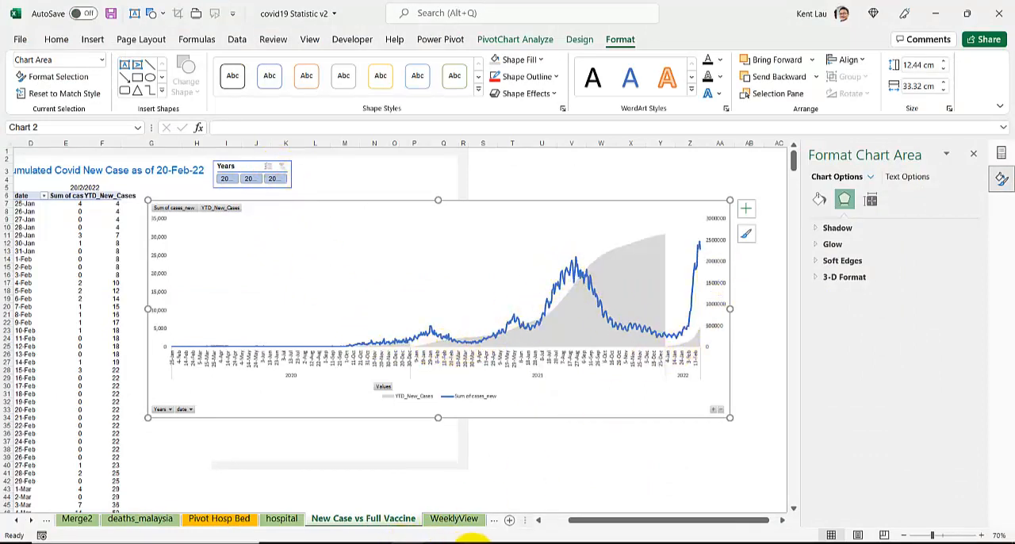
Step: Switch to the Power BI Book presentation in PowerPoint and review the YTD formula on slide 50 and the TOTALYTD syntax on slide 49
{"action": "mouse_move", "coordinate": [472, 539]}
{"action": "left_click", "coordinate": [475, 500]}
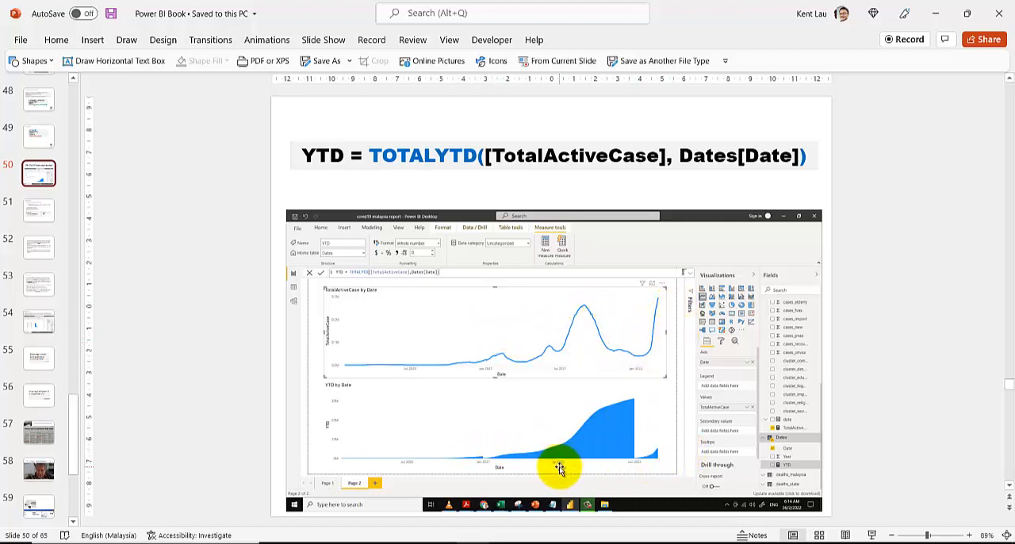
{"action": "mouse_move", "coordinate": [471, 539]}
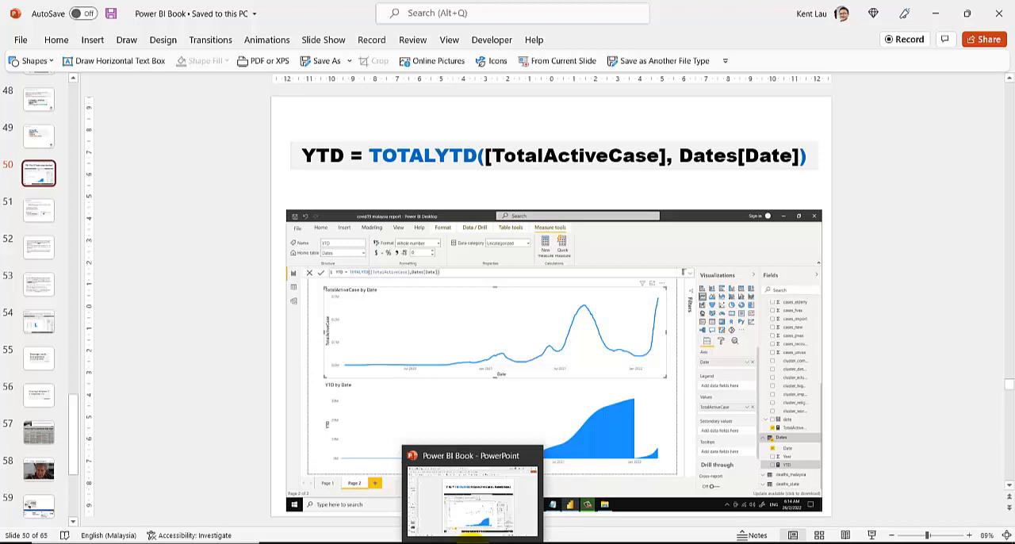
{"action": "left_click", "coordinate": [469, 500]}
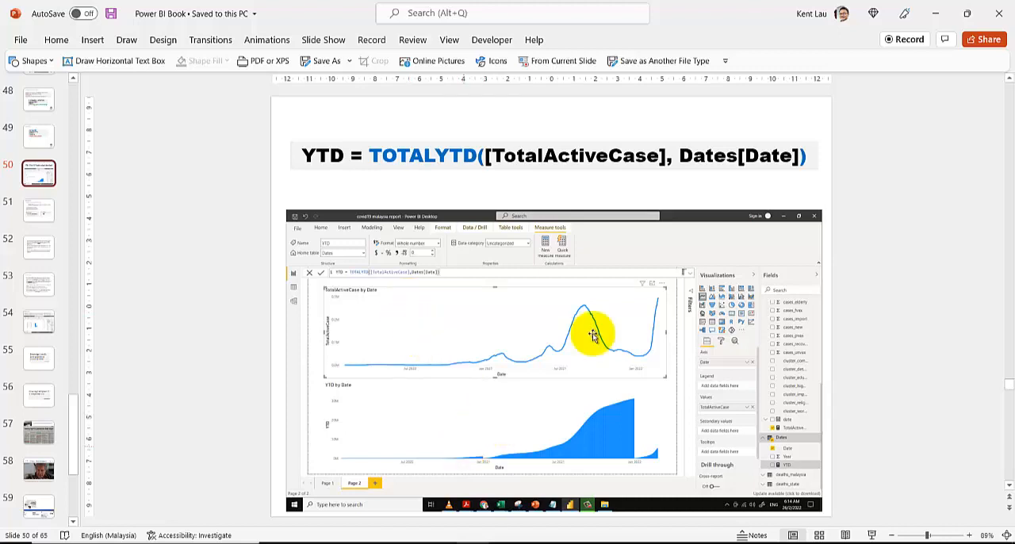
{"action": "left_click", "coordinate": [38, 146]}
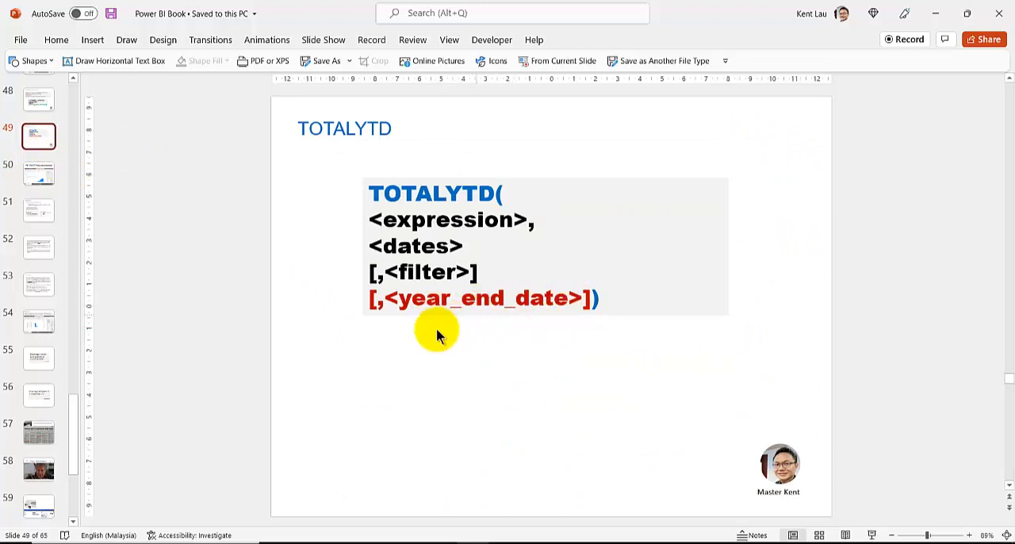
Step: Review the TOTALYTD syntax on the Microsoft Docs page in the browser and return to the covid19 malaysia report in Power BI Desktop
{"action": "left_click", "coordinate": [368, 543]}
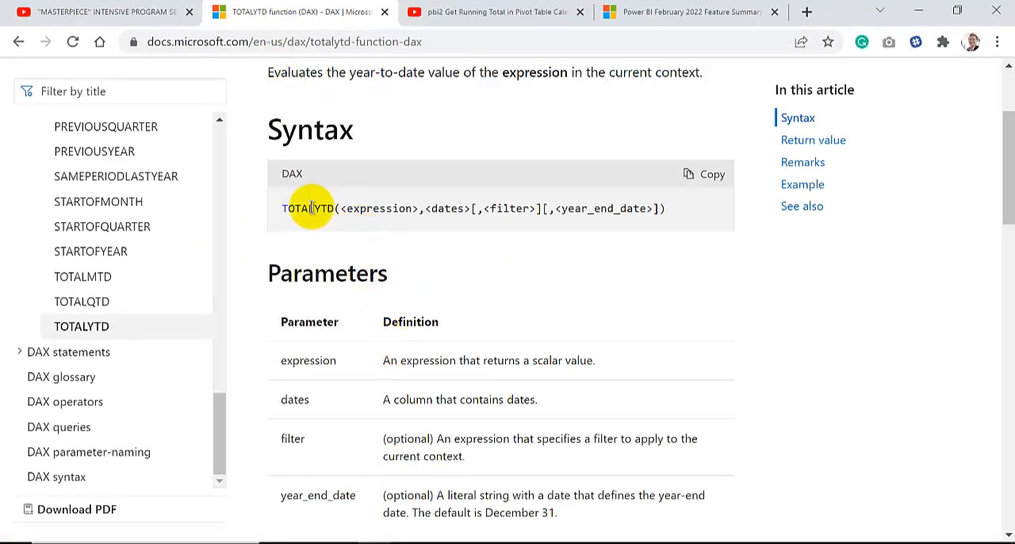
{"action": "scroll", "coordinate": [362, 252], "scroll_direction": "up", "scroll_amount": 2}
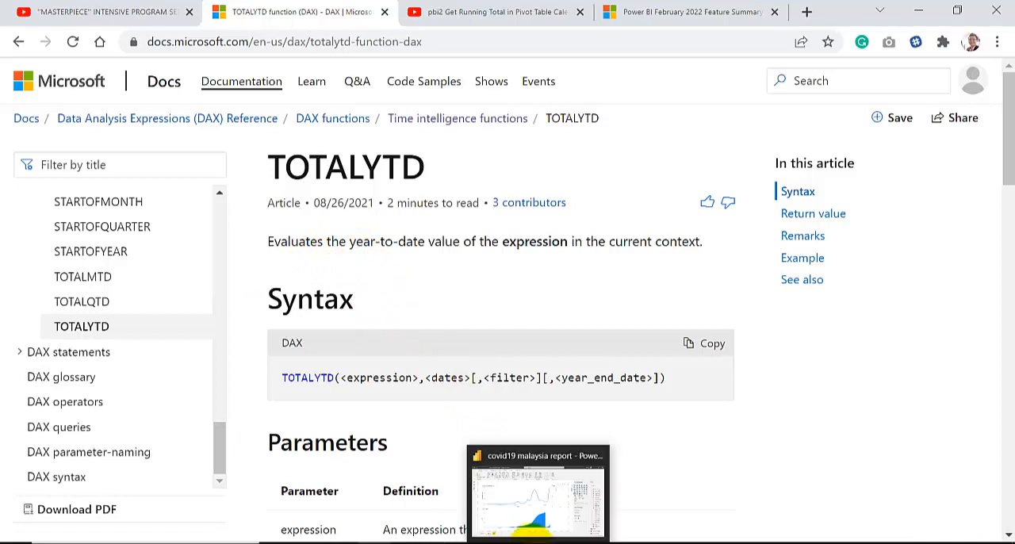
{"action": "left_click", "coordinate": [532, 506]}
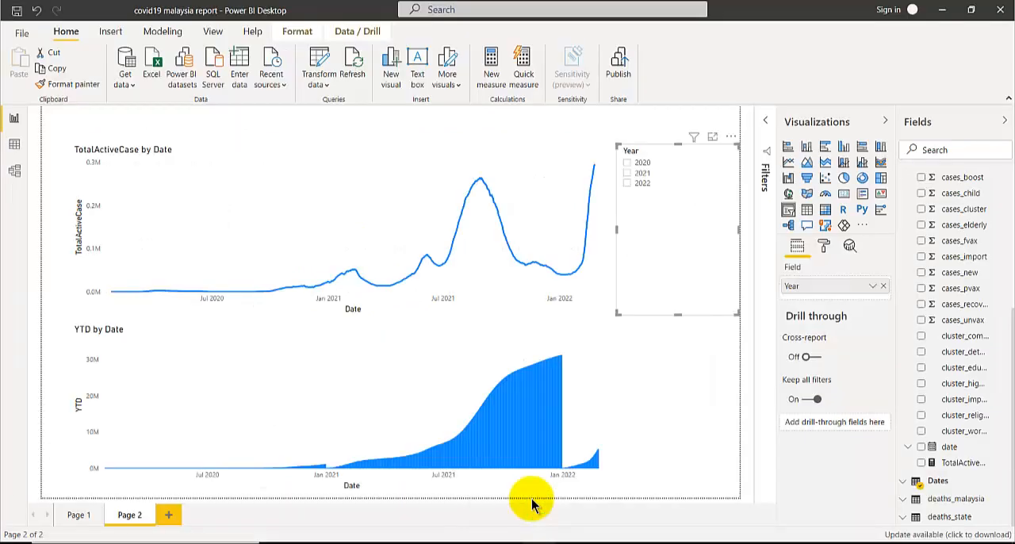